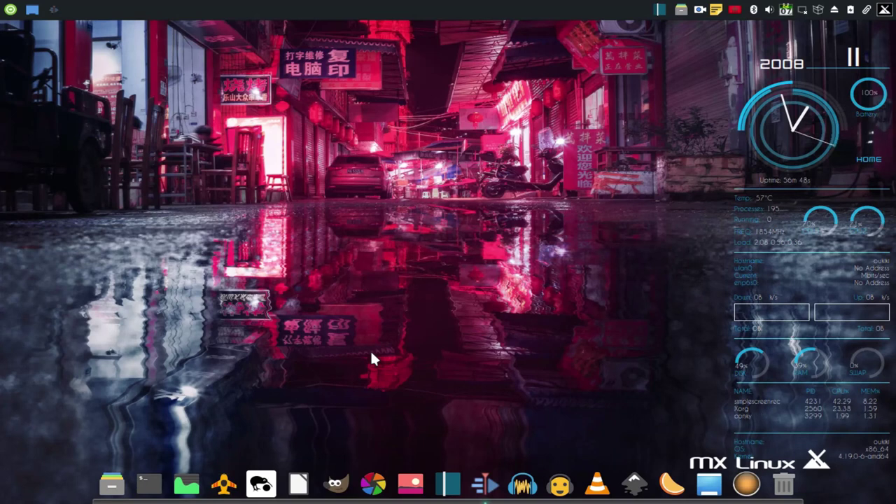
# Launch Kdenlive from the dock, opening an untitled HD 1080p 25 fps project
pyautogui.click(485, 490)
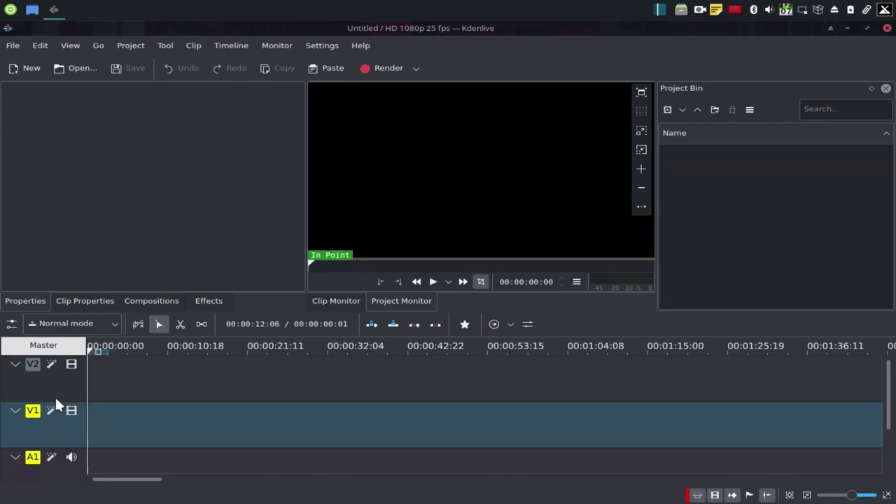
# Shrink the V2, V1, A1 and A2 track headers down to thin strips
pyautogui.moveTo(55, 403); pyautogui.dragTo(64, 365)
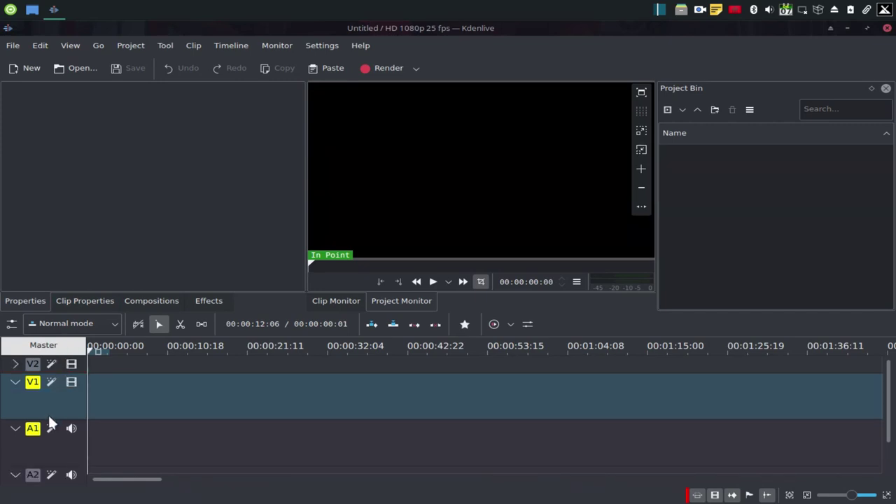
pyautogui.moveTo(49, 418); pyautogui.dragTo(61, 344)
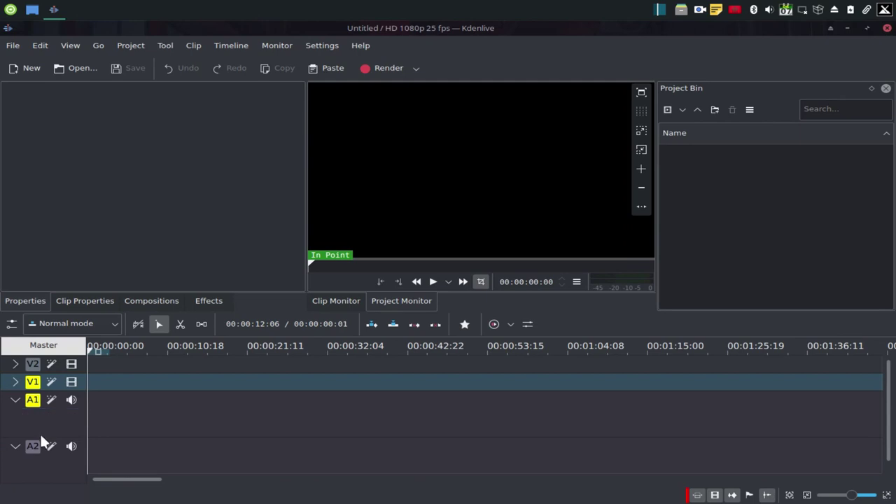
pyautogui.moveTo(40, 432); pyautogui.dragTo(46, 385)
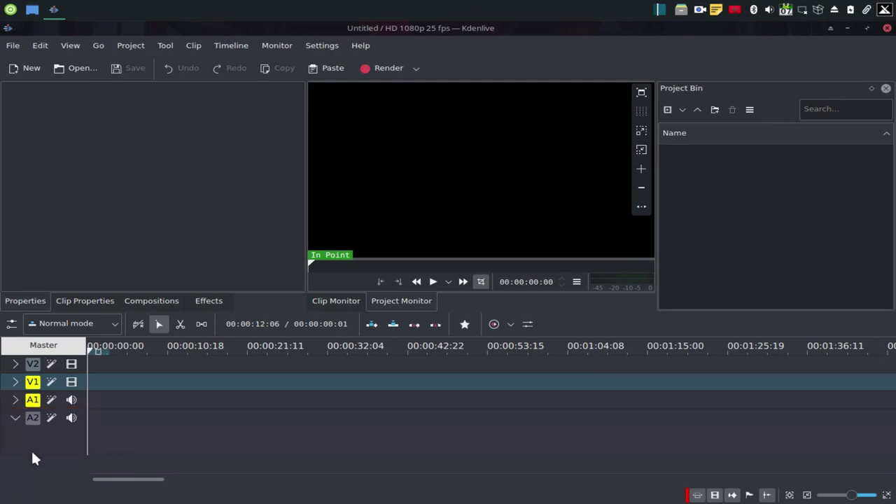
pyautogui.moveTo(33, 423); pyautogui.dragTo(35, 386)
# Add a 5-second blue Color Clip to the bin and drop it at 00:00 on V1
pyautogui.click(683, 111)
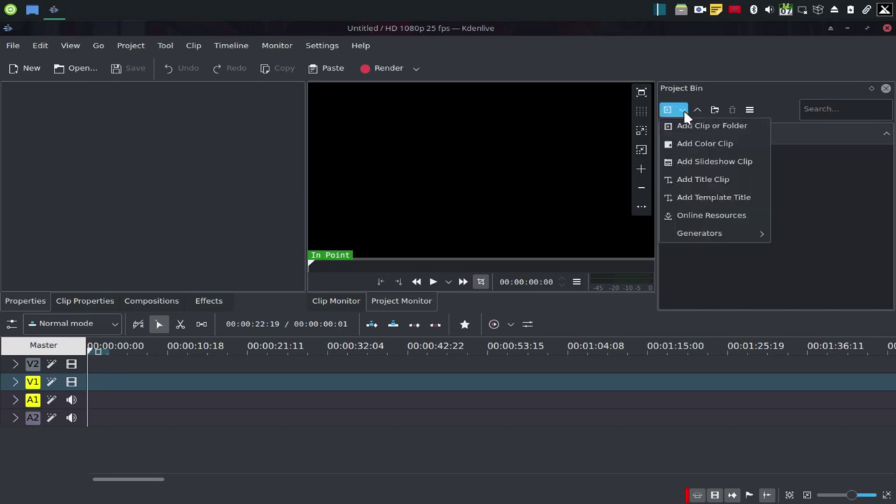
pyautogui.click(687, 147)
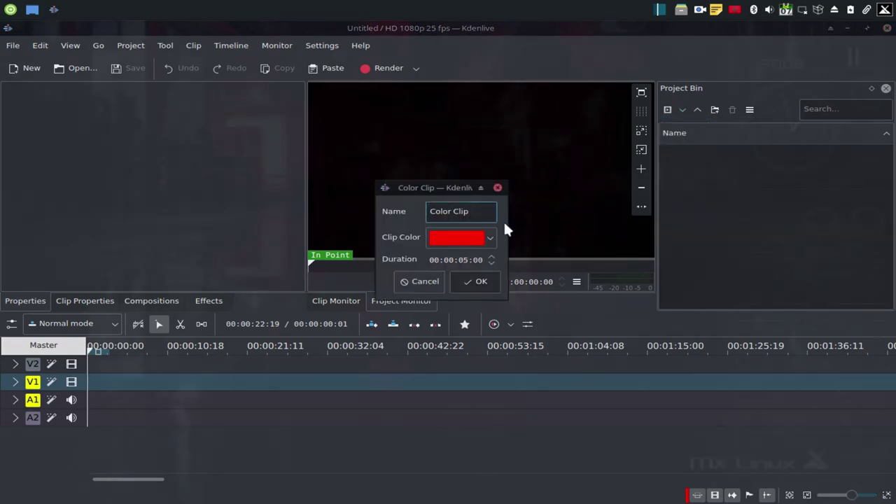
pyautogui.click(492, 237)
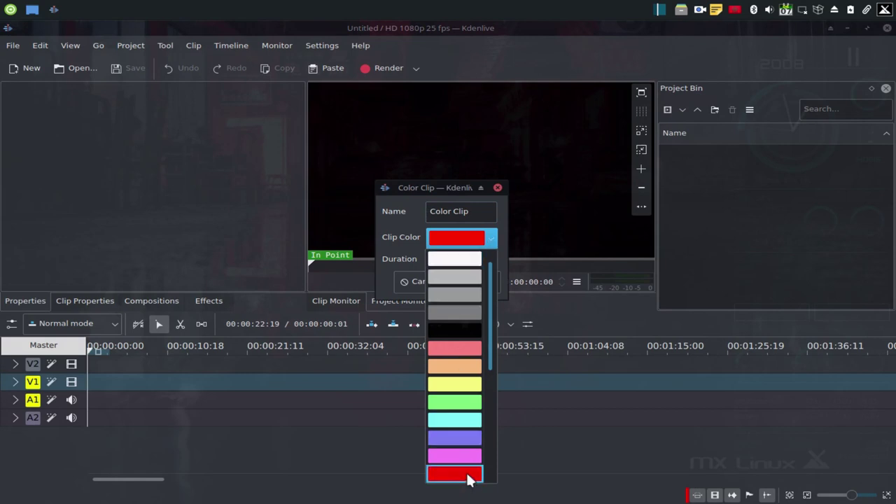
pyautogui.scroll(-3, 476, 369)
pyautogui.scroll(-1, 474, 364)
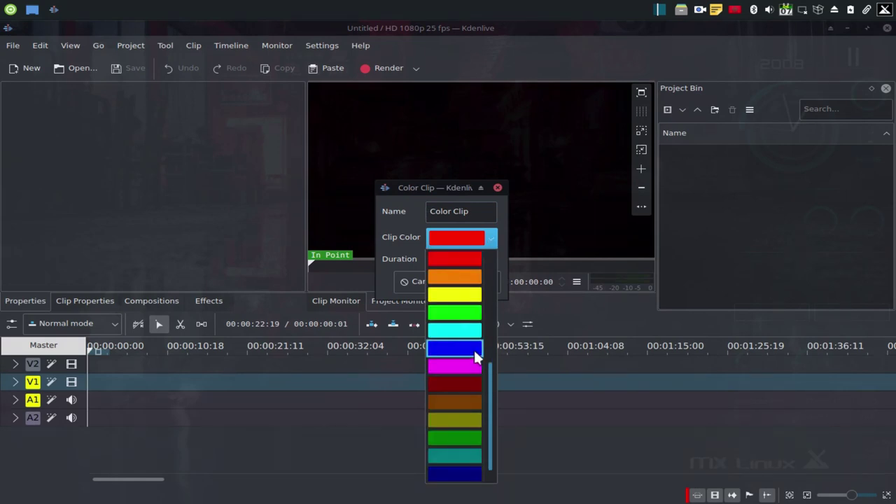
pyautogui.click(462, 346)
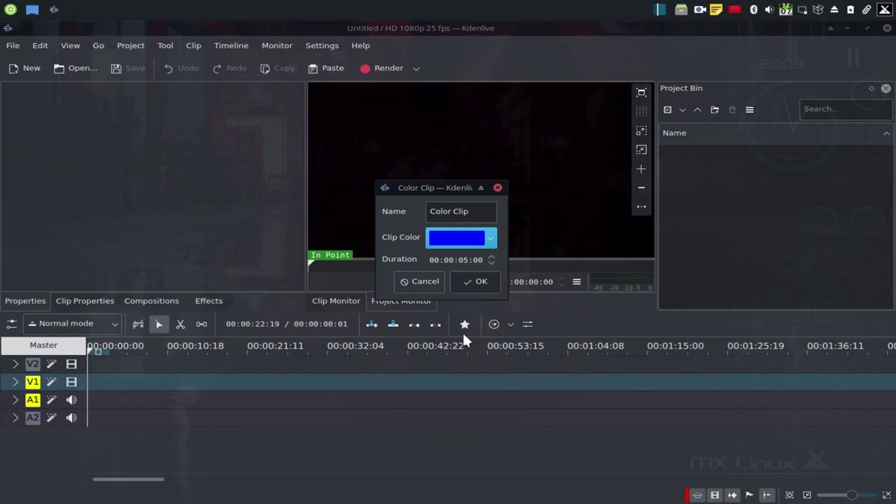
pyautogui.click(475, 280)
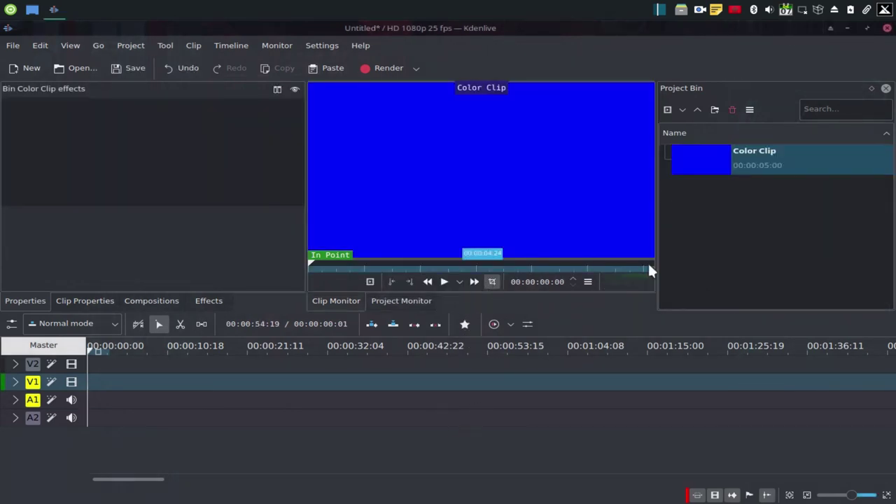
pyautogui.moveTo(686, 147)
pyautogui.mouseDown()
pyautogui.moveTo(644, 221)
pyautogui.moveTo(91, 379)
pyautogui.mouseUp()
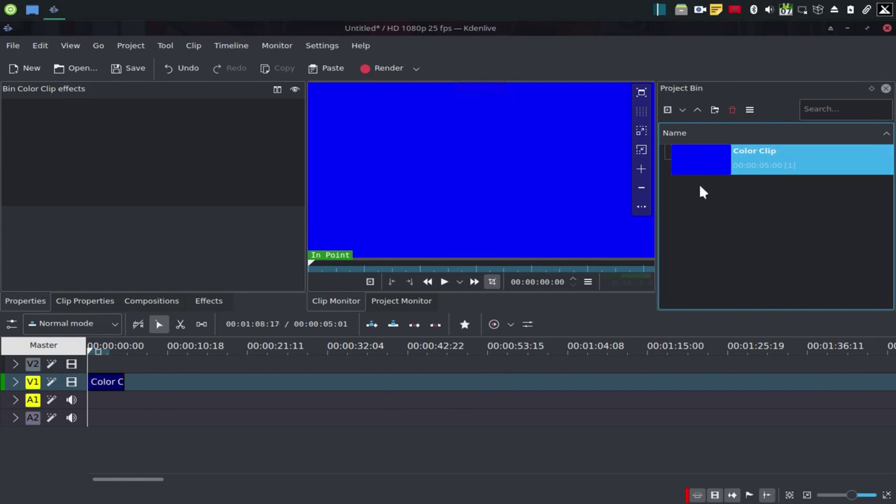
pyautogui.click(683, 111)
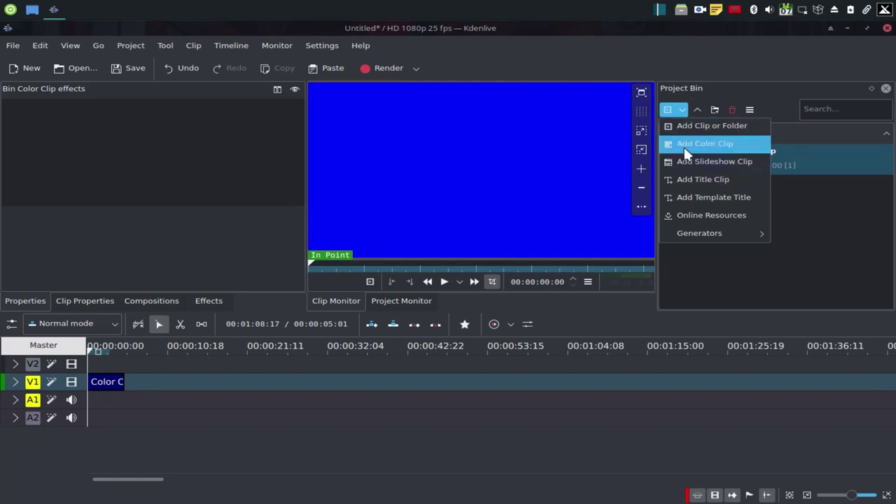
# Create a title clip with a tall white rectangle on the left, vertically centred
pyautogui.click(685, 147)
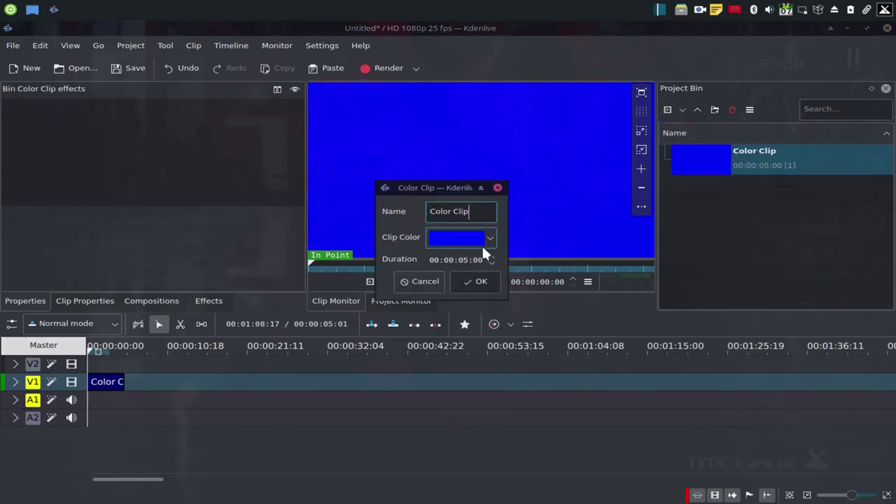
pyautogui.click(437, 280)
pyautogui.click(685, 110)
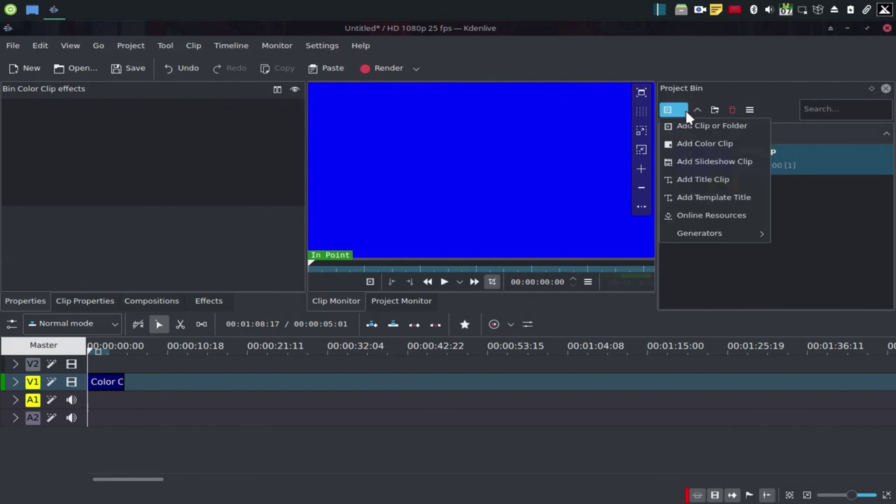
pyautogui.click(684, 178)
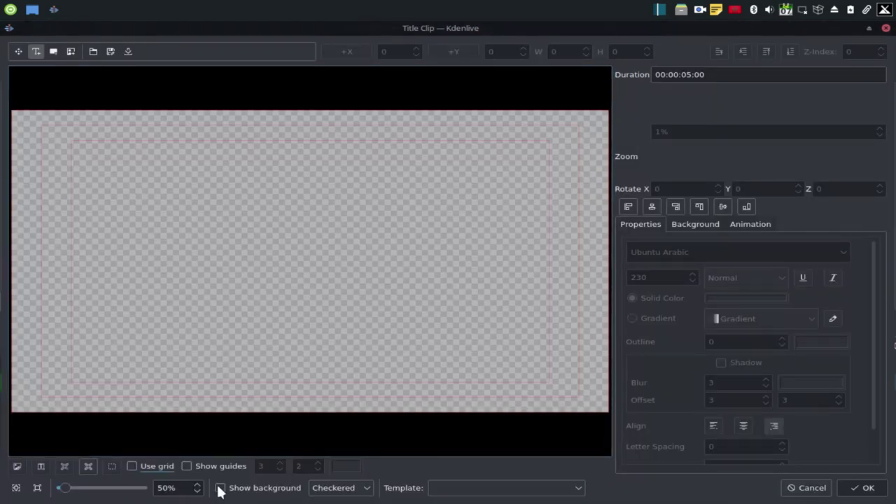
pyautogui.click(220, 489)
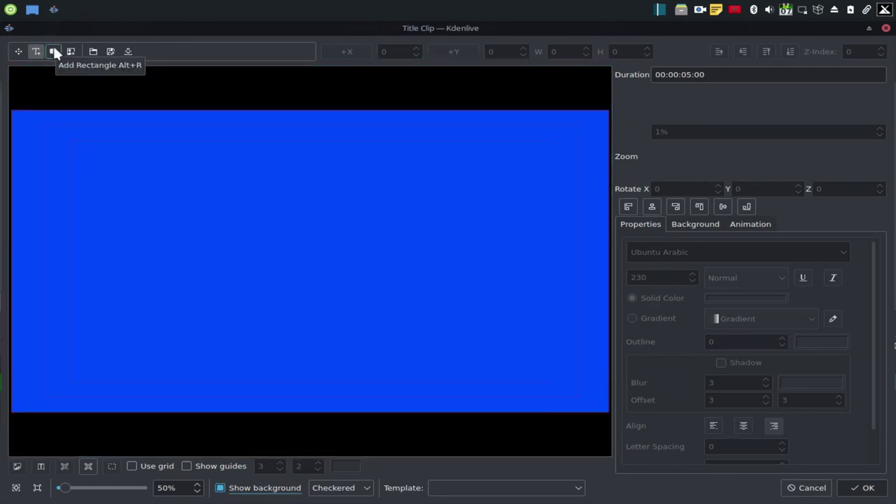
pyautogui.click(54, 49)
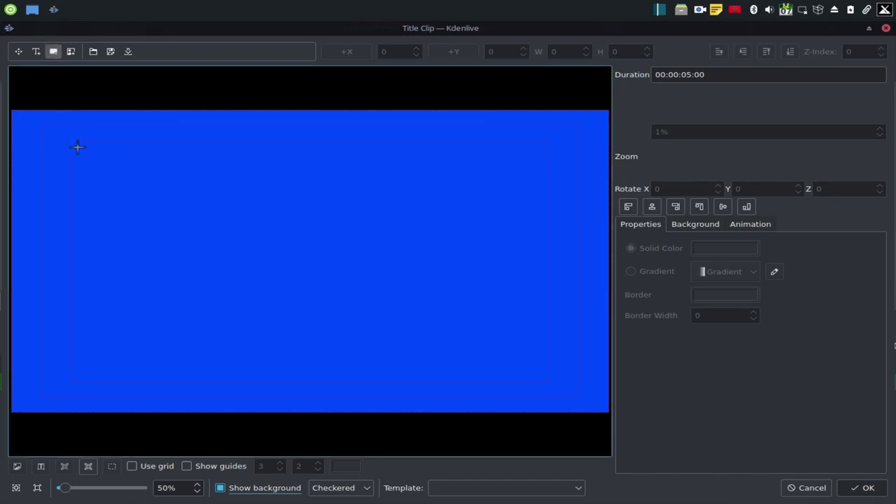
pyautogui.moveTo(86, 175)
pyautogui.mouseDown()
pyautogui.moveTo(99, 177)
pyautogui.moveTo(116, 342)
pyautogui.mouseUp()
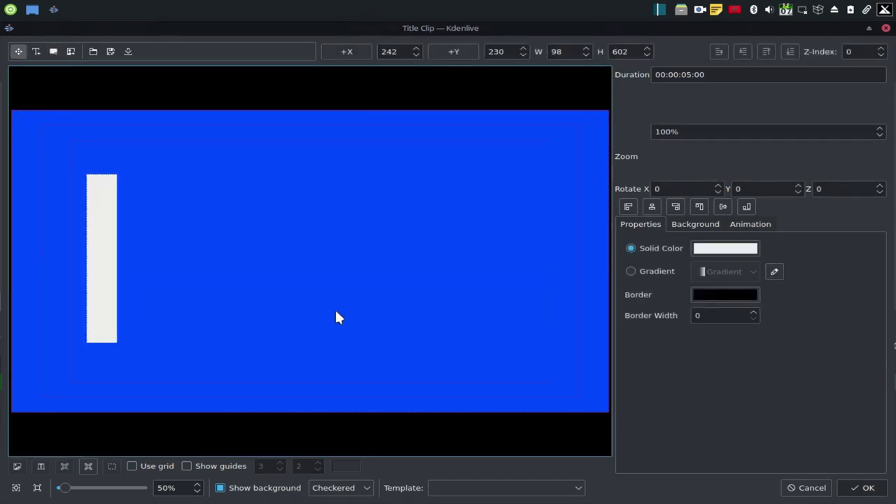
pyautogui.click(722, 209)
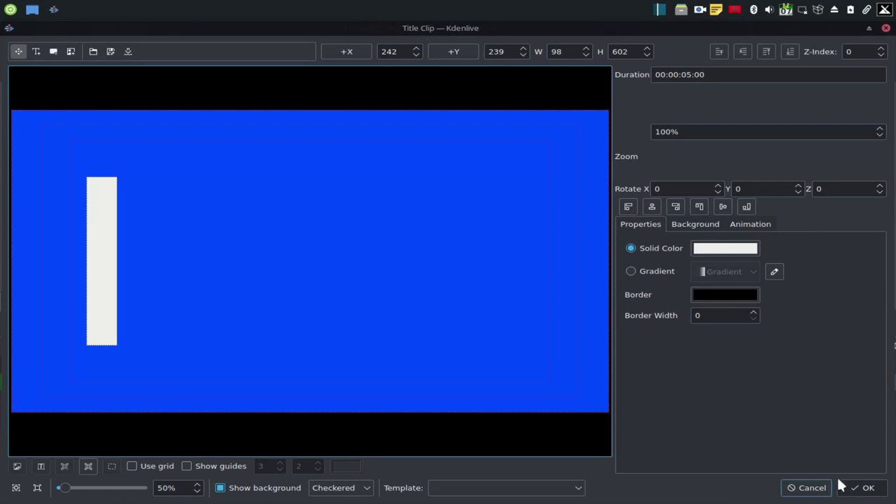
pyautogui.click(864, 488)
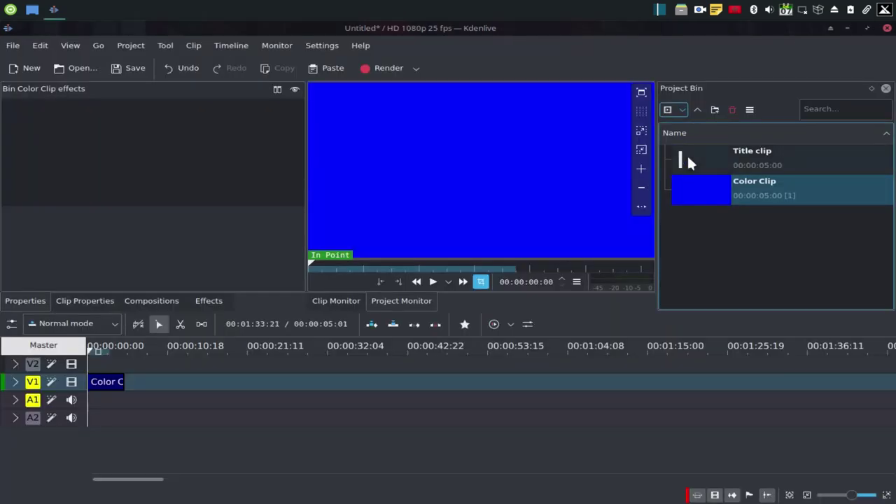
# Place the white-bar Title clip at the start of V2 above the blue clip
pyautogui.moveTo(707, 164)
pyautogui.mouseDown()
pyautogui.moveTo(85, 365)
pyautogui.moveTo(98, 363)
pyautogui.mouseUp()
pyautogui.click(99, 360)
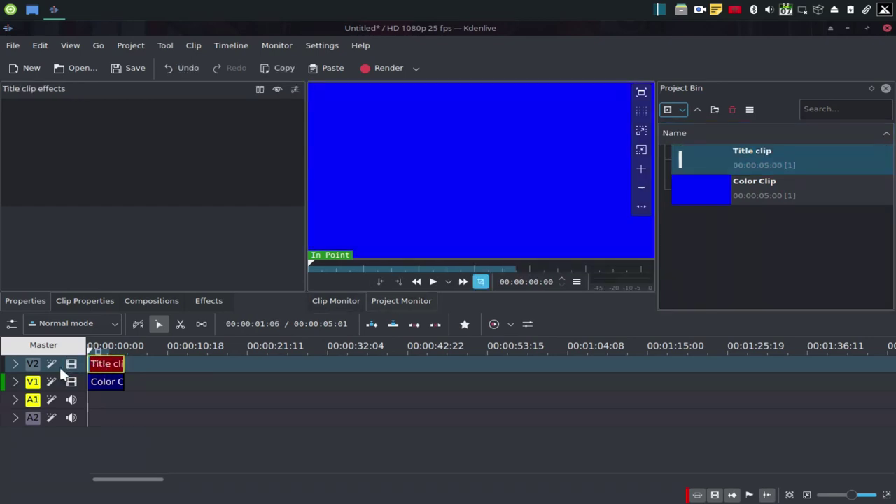
pyautogui.click(95, 343)
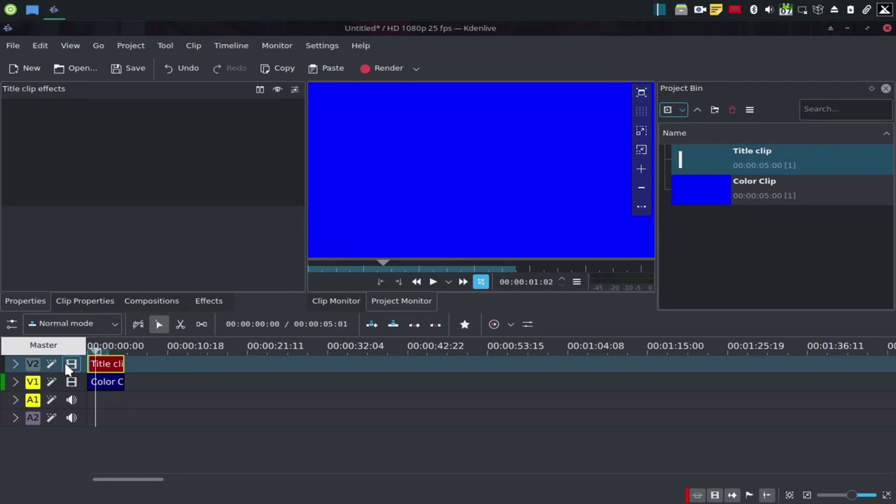
# Insert a new video track V3 above V2 and collapse it
pyautogui.rightClick(55, 368)
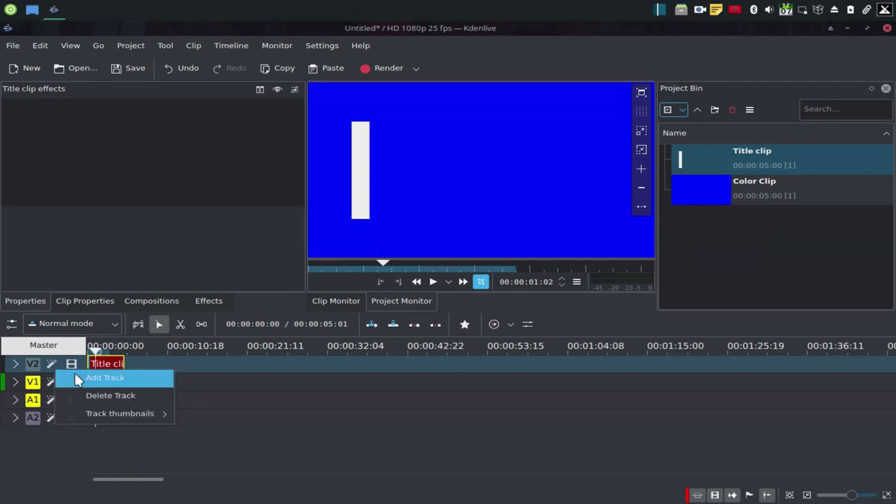
pyautogui.click(105, 378)
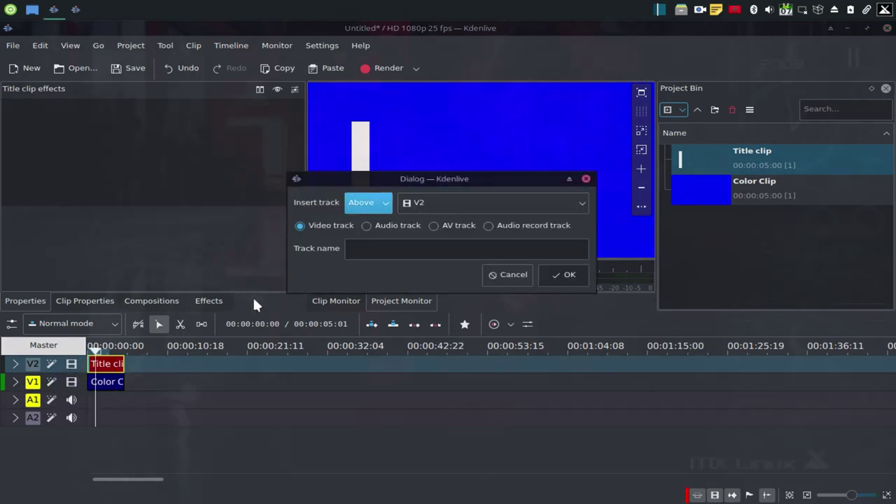
pyautogui.click(441, 247)
pyautogui.click(550, 274)
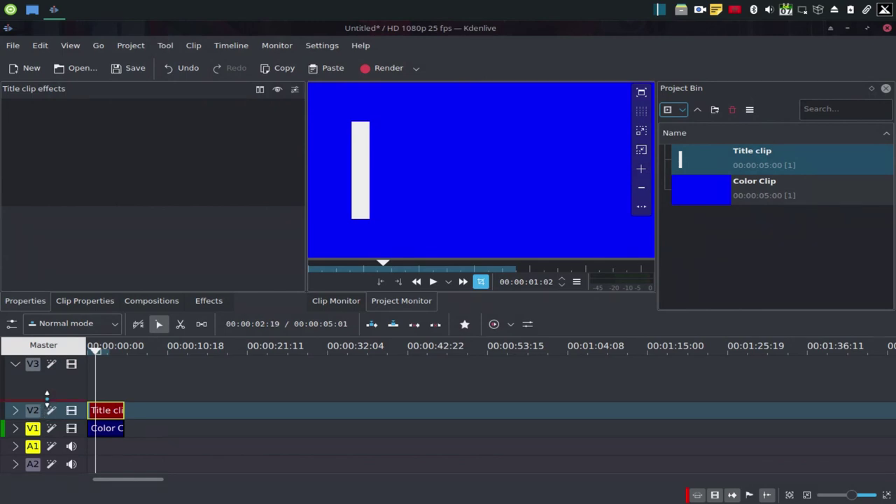
pyautogui.moveTo(47, 396); pyautogui.dragTo(49, 367)
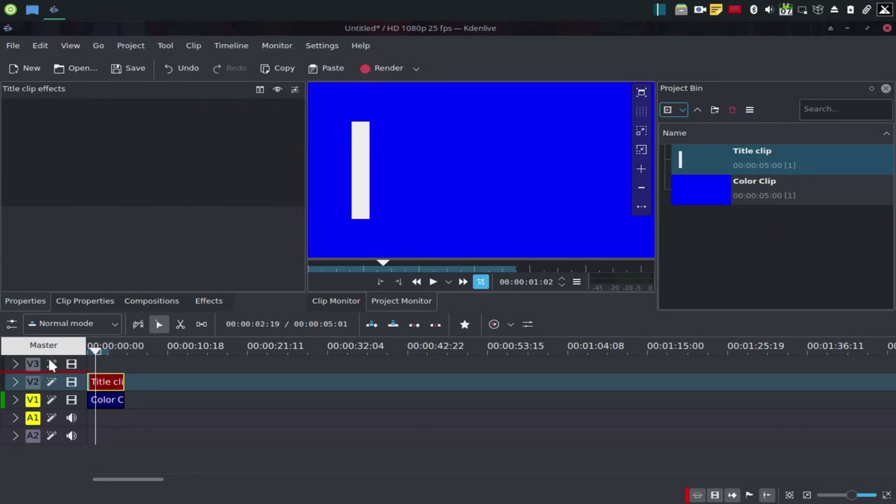
# Start a new title clip showing the blue background and white bar behind the canvas
pyautogui.click(685, 111)
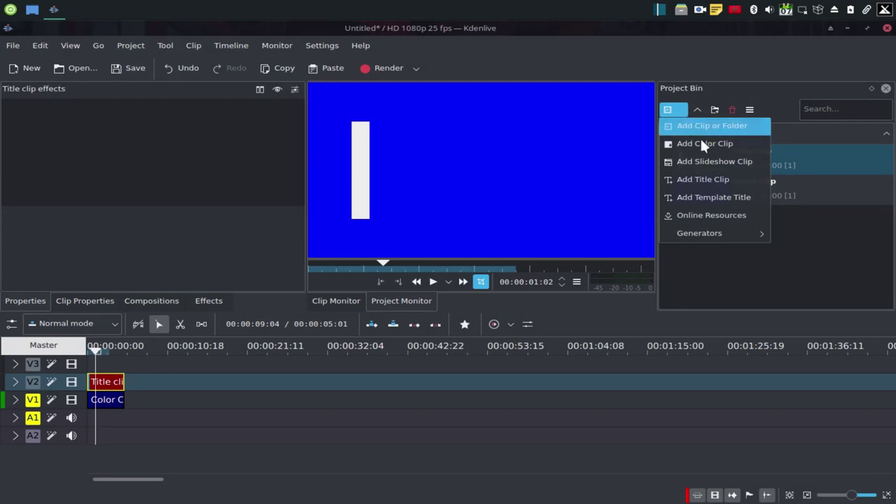
pyautogui.click(703, 180)
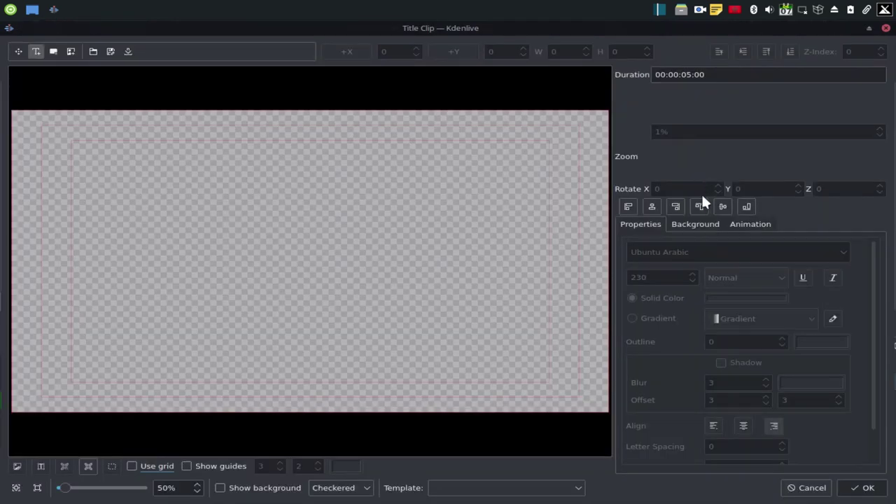
pyautogui.click(275, 483)
pyautogui.click(252, 262)
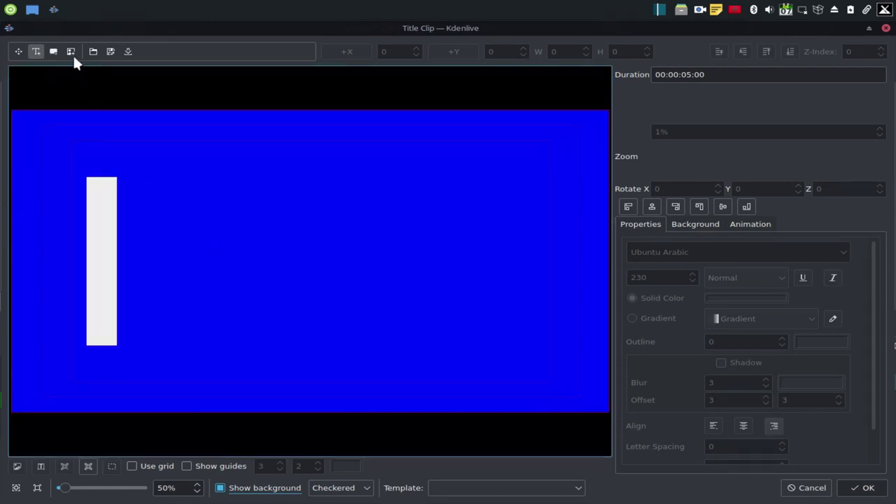
# Add large white 'GNUTUX' text, vertically centred and butted against the white bar's right side
pyautogui.click(38, 51)
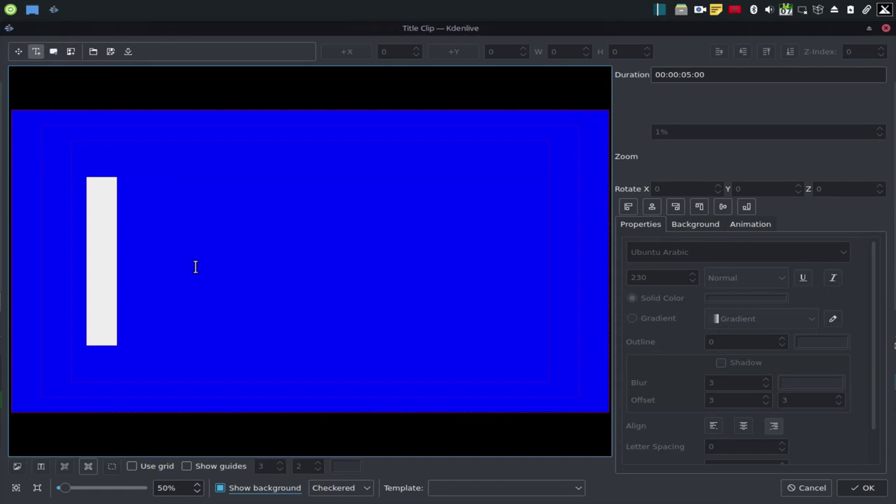
pyautogui.click(155, 243)
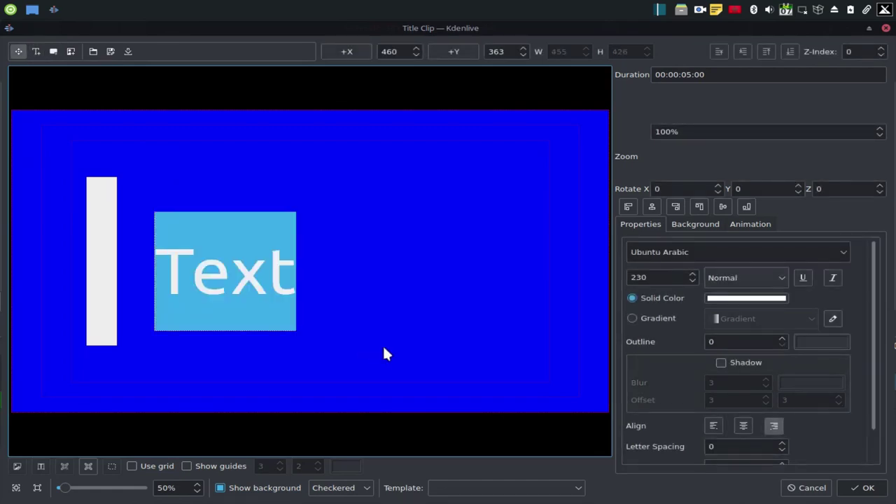
pyautogui.write('لبع')
pyautogui.press('BackSpace')
pyautogui.press('BackSpace')
pyautogui.press('BackSpace')
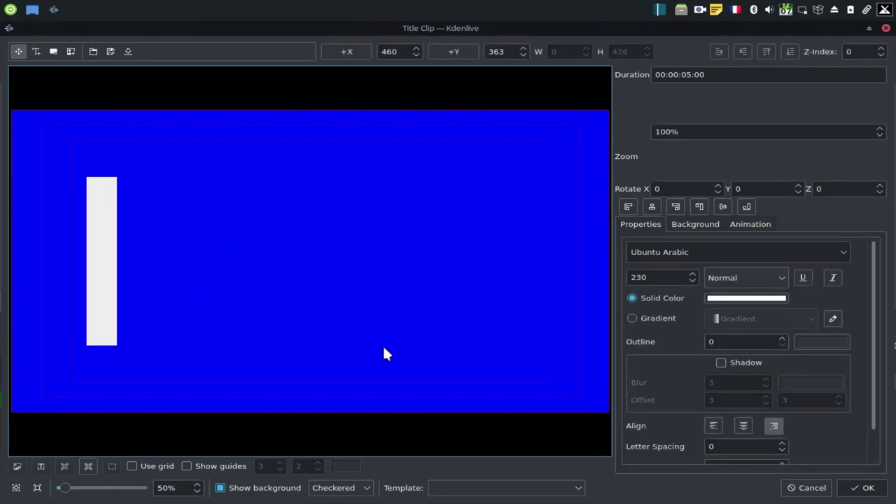
pyautogui.write('GNUTUX')
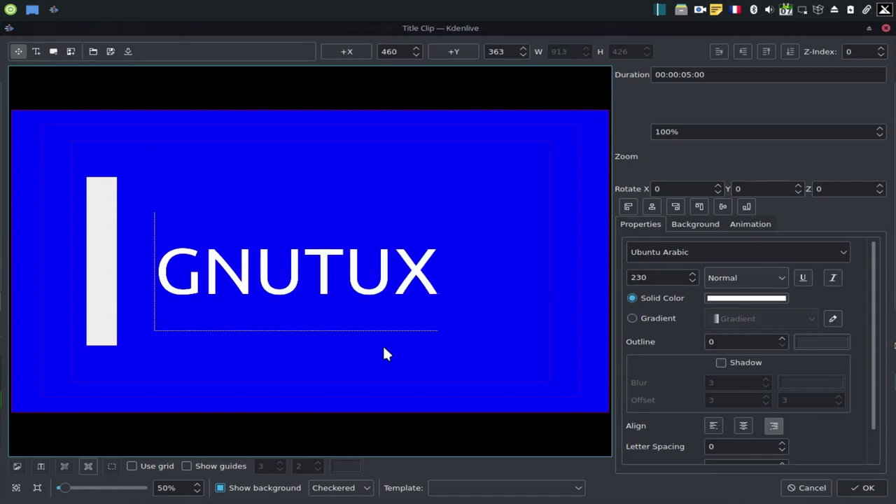
pyautogui.click(651, 206)
pyautogui.click(722, 208)
pyautogui.click(295, 196)
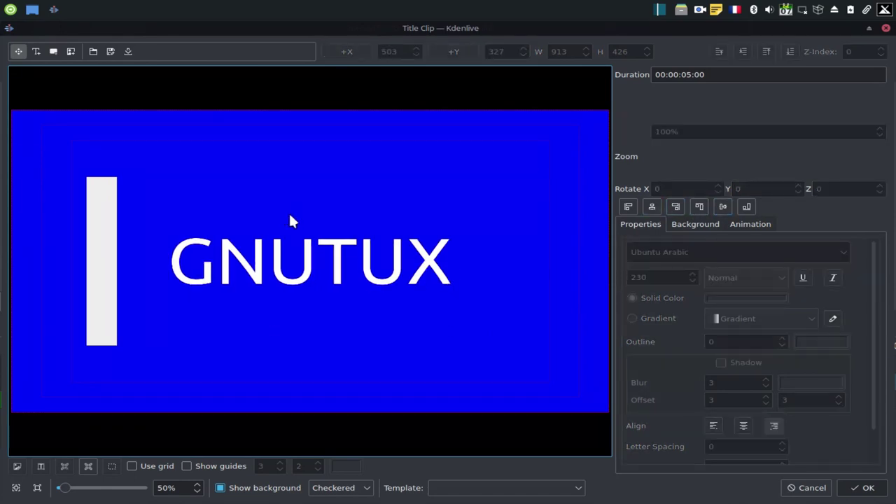
pyautogui.moveTo(258, 266); pyautogui.dragTo(208, 260)
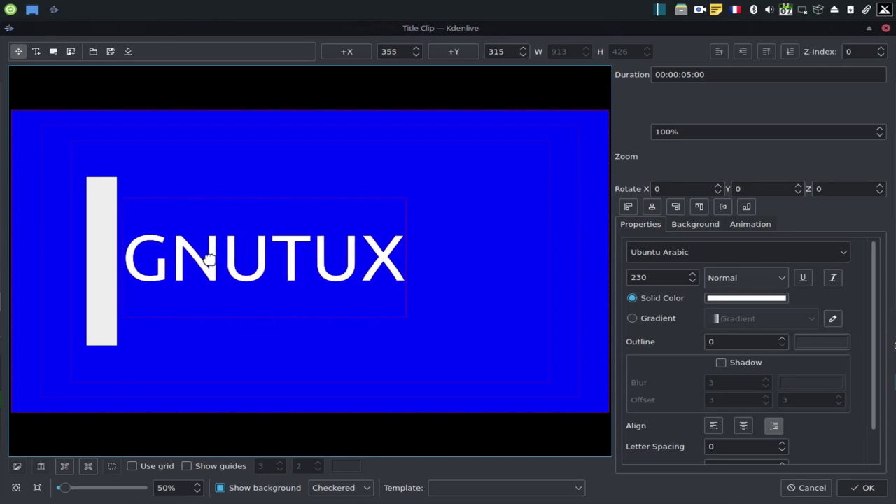
pyautogui.click(722, 208)
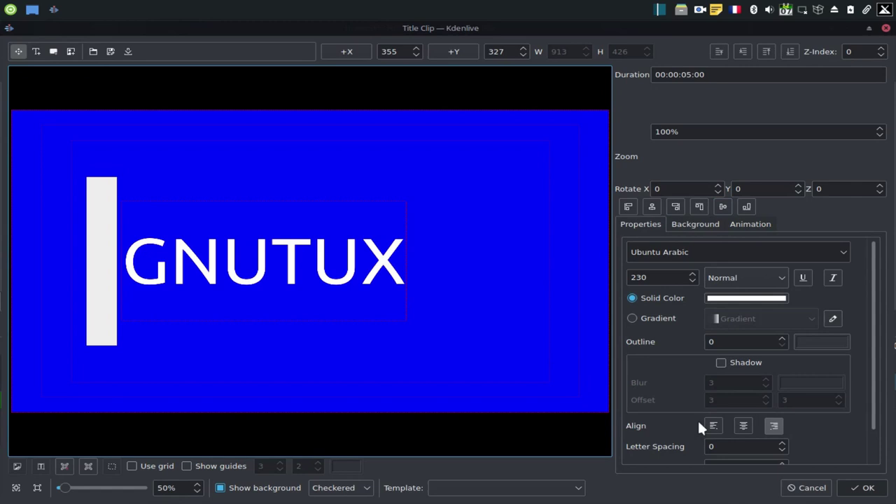
# Save the GNUTUX title and place it at 00:00 on track V3, checking the preview
pyautogui.click(854, 490)
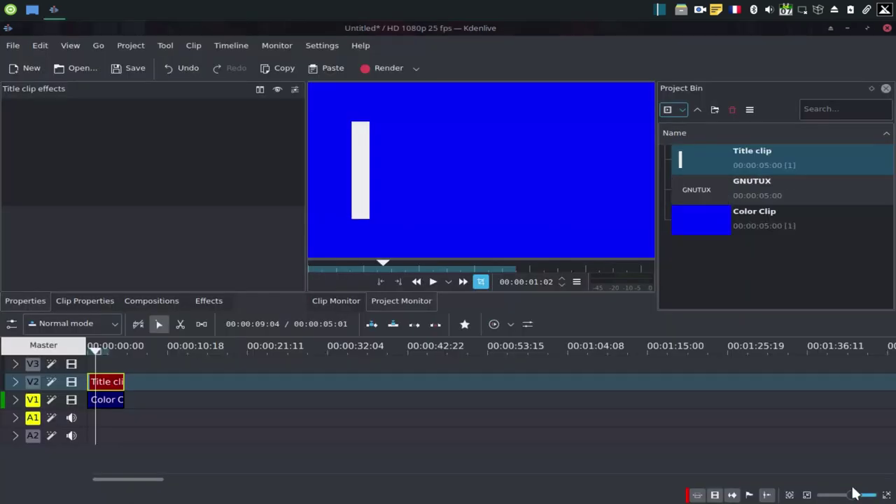
pyautogui.moveTo(700, 189); pyautogui.dragTo(86, 365)
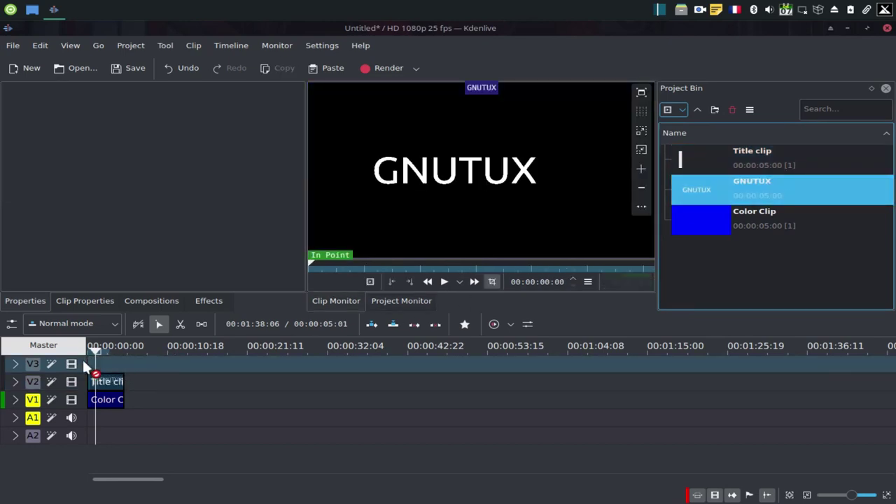
pyautogui.moveTo(87, 365); pyautogui.dragTo(92, 365)
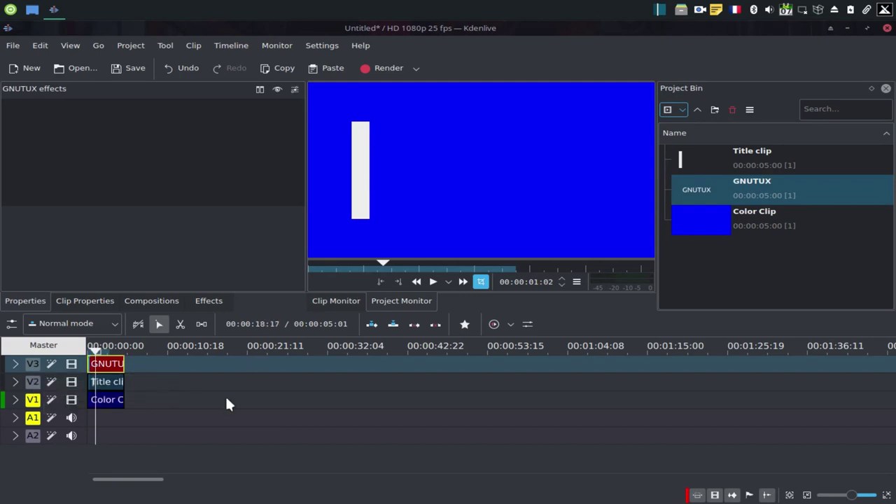
pyautogui.click(111, 347)
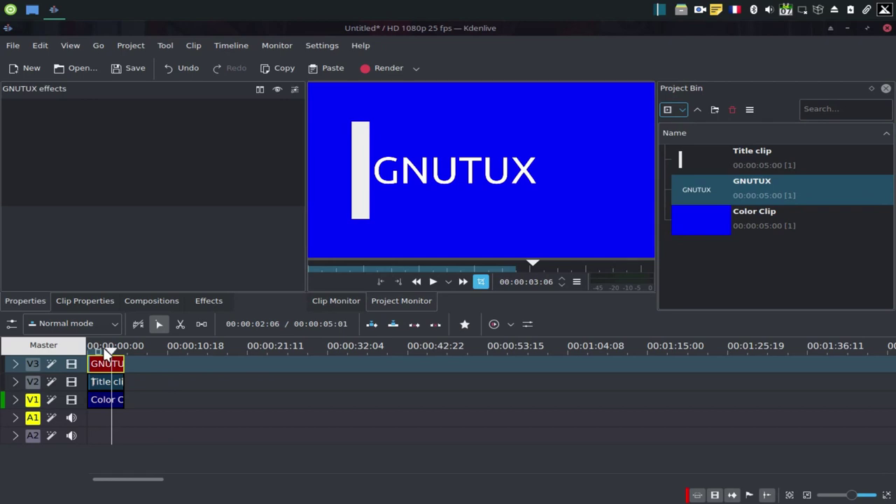
pyautogui.press('Home')
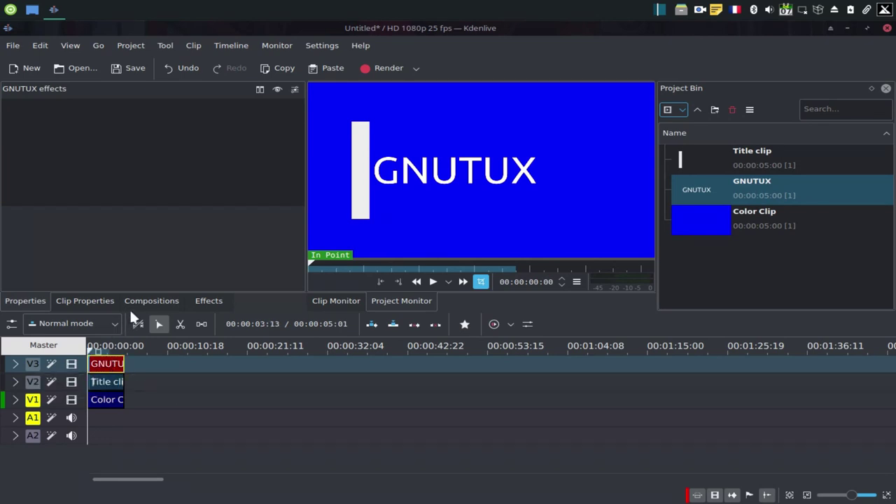
# Search effects for 'TRA' and apply Transform to the GNUTUX clip, showing its settings
pyautogui.click(213, 299)
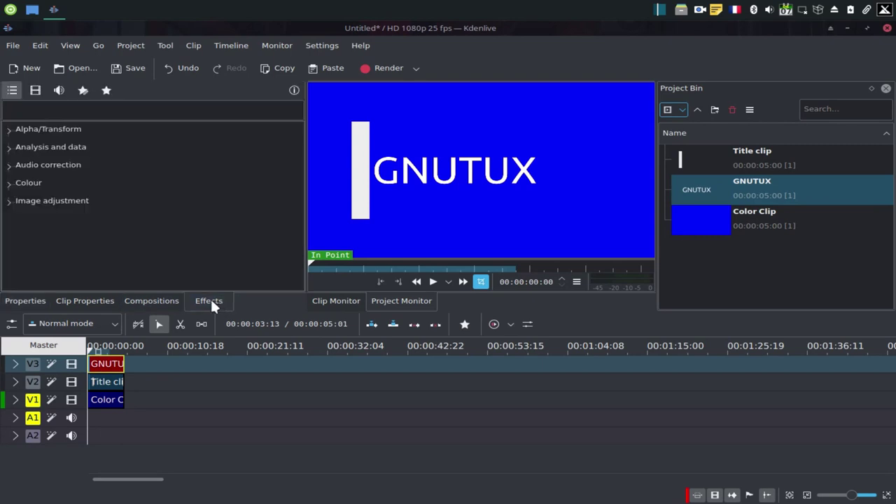
pyautogui.click(18, 114)
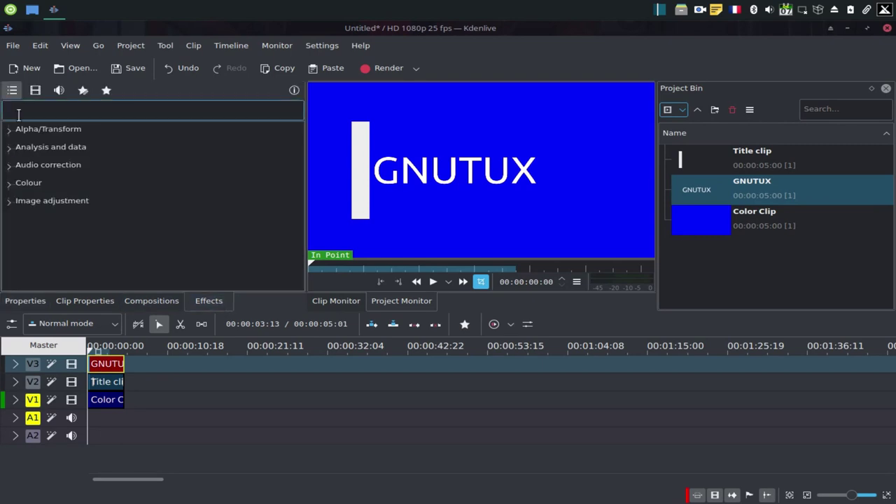
pyautogui.write('T')
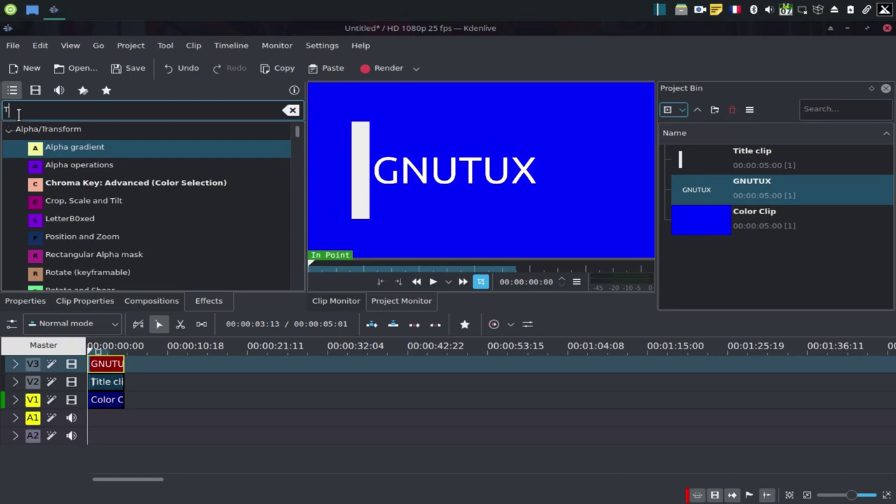
pyautogui.write('RA')
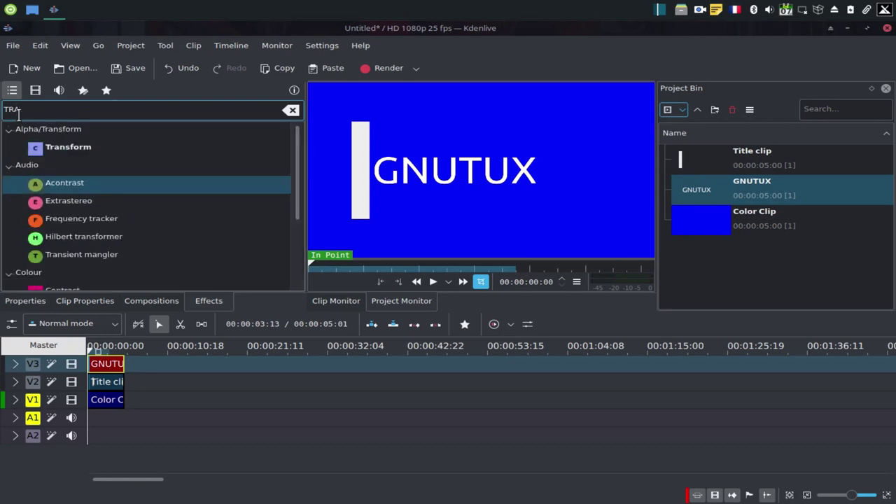
pyautogui.click(51, 153)
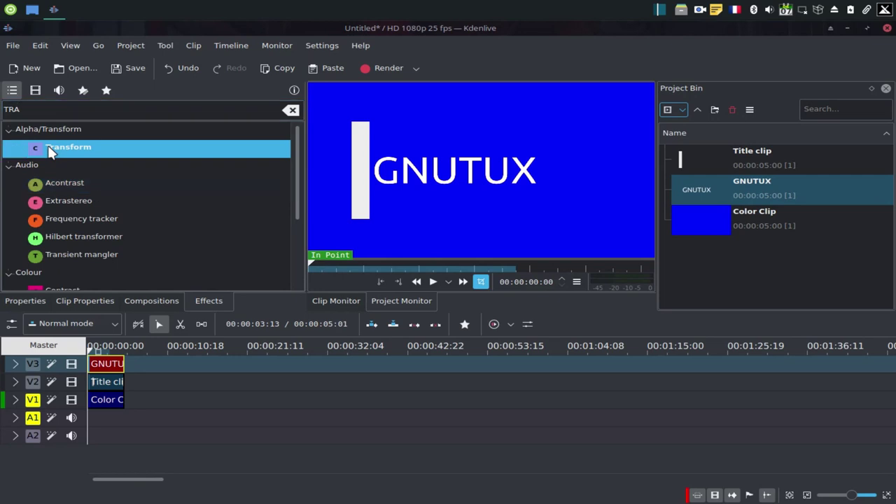
pyautogui.moveTo(95, 362); pyautogui.dragTo(100, 363)
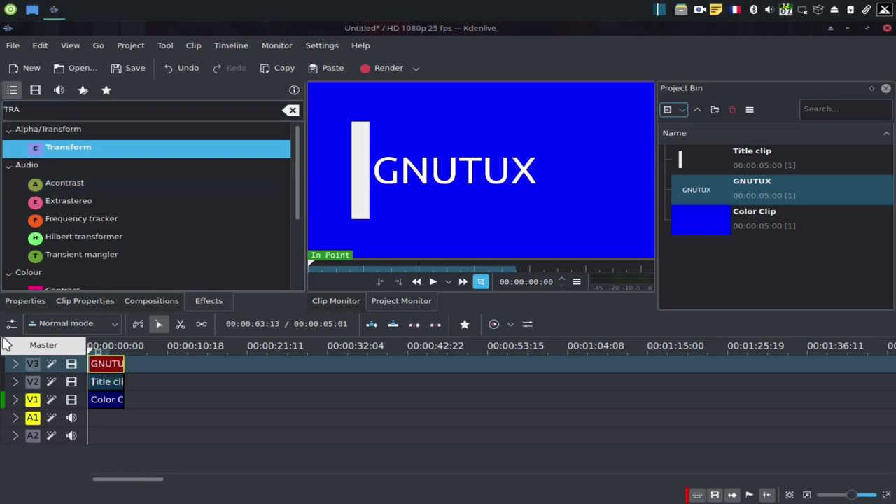
pyautogui.click(27, 301)
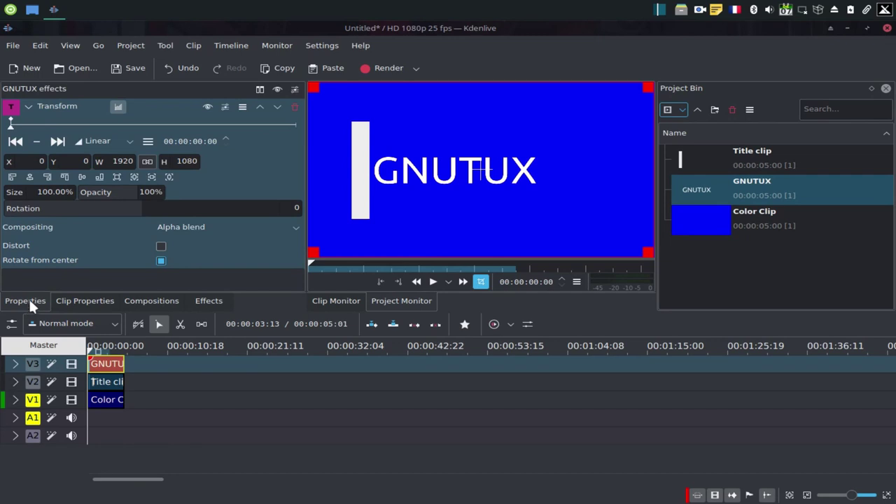
# Add Transform keyframes at 00:00:02:06 and 00:00:02:13 on the GNUTUX clip
pyautogui.click(156, 124)
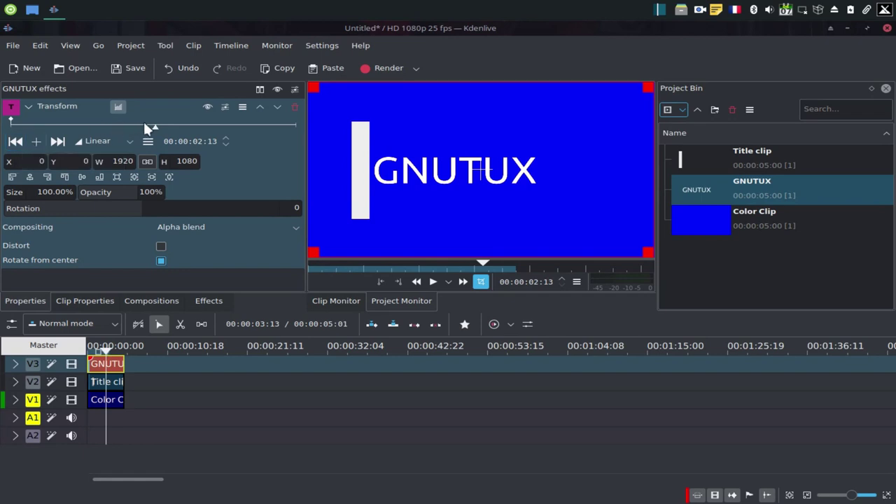
pyautogui.click(36, 142)
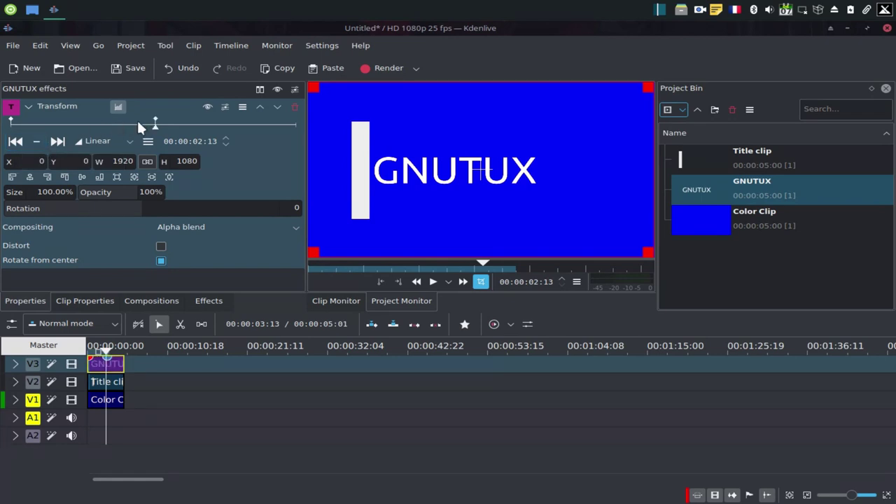
pyautogui.click(139, 125)
pyautogui.click(36, 141)
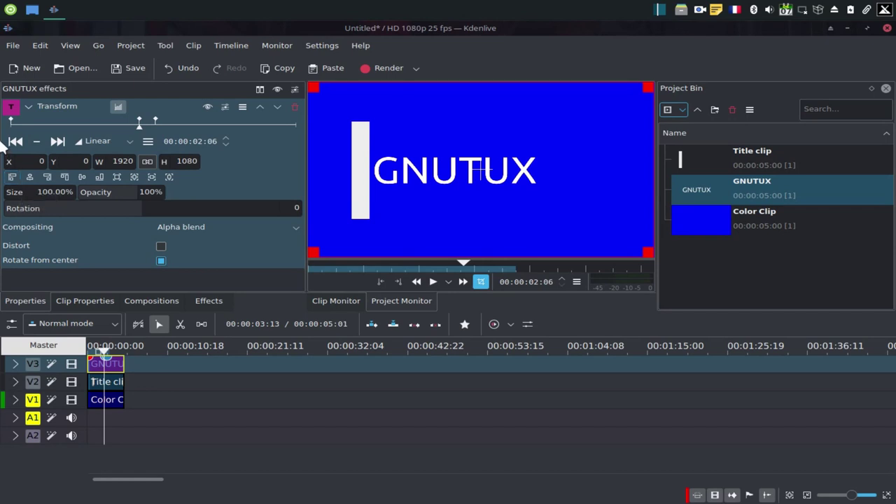
pyautogui.click(15, 141)
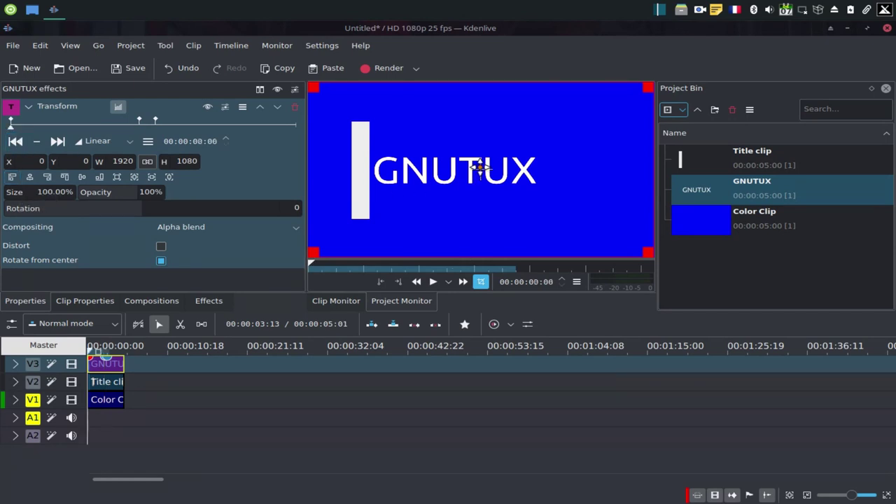
# Set the first keyframe's position to X -1025, Y 0, hiding GNUTUX behind the bar
pyautogui.moveTo(480, 169); pyautogui.dragTo(323, 171)
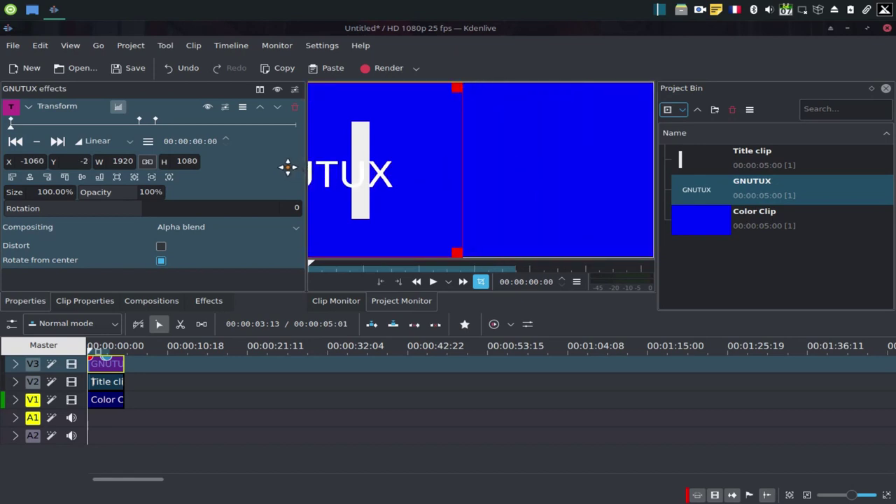
pyautogui.moveTo(323, 170)
pyautogui.mouseDown()
pyautogui.moveTo(275, 160)
pyautogui.moveTo(295, 173)
pyautogui.mouseUp()
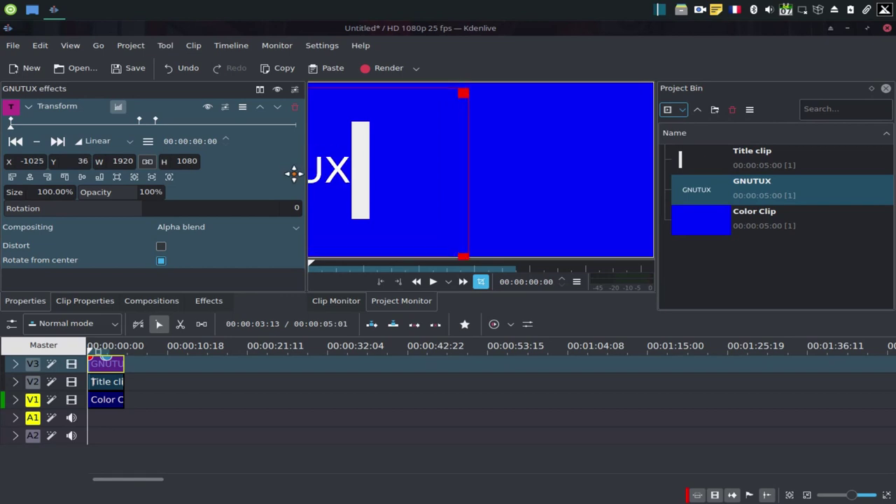
pyautogui.click(82, 177)
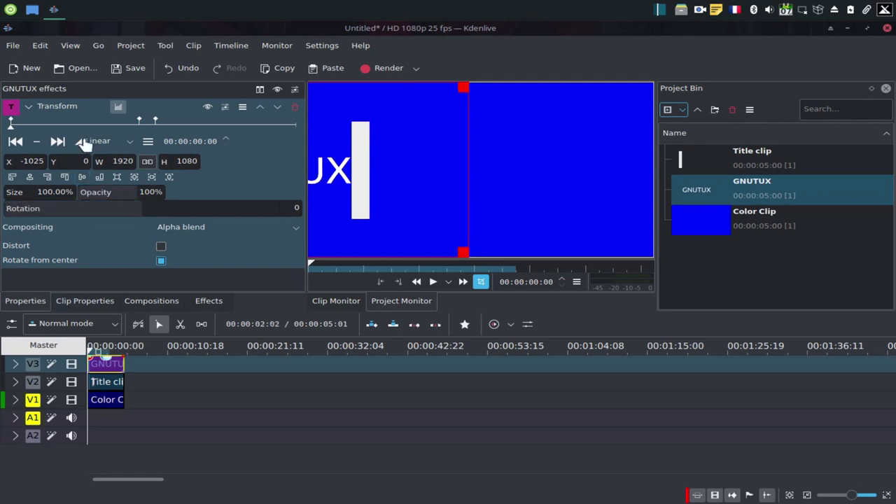
pyautogui.click(209, 300)
pyautogui.doubleClick(83, 112)
# Change the effects search to 'ROT' and add Rotoscoping to the GNUTUX clip
pyautogui.click(61, 114)
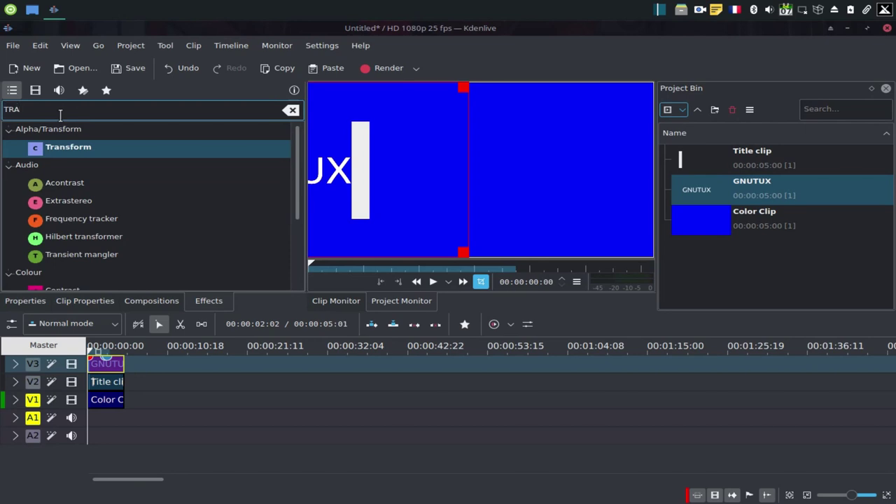
pyautogui.write('ns')
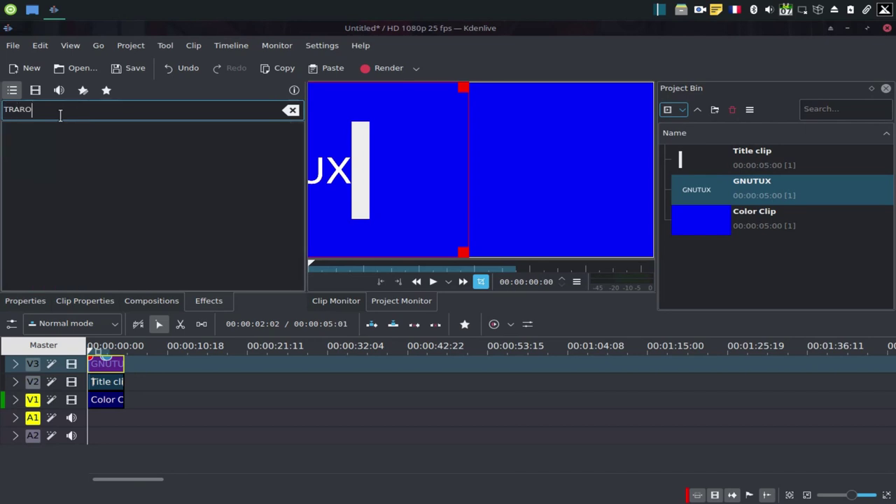
pyautogui.press('BackSpace')
pyautogui.press('BackSpace')
pyautogui.press('BackSpace')
pyautogui.press('BackSpace')
pyautogui.press('BackSpace')
pyautogui.write('R')
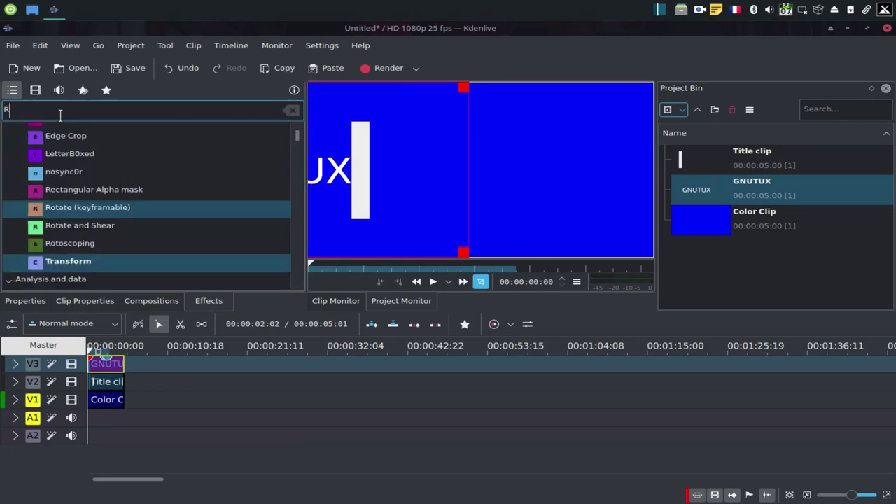
pyautogui.write('OT')
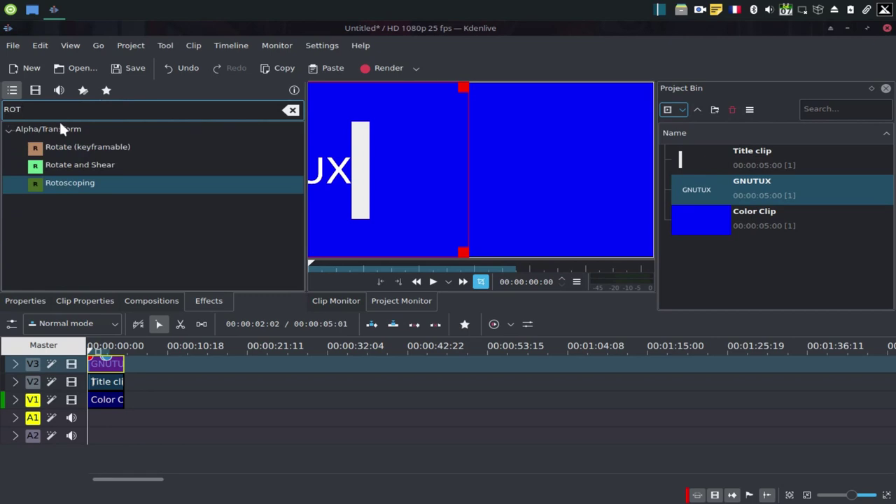
pyautogui.doubleClick(71, 185)
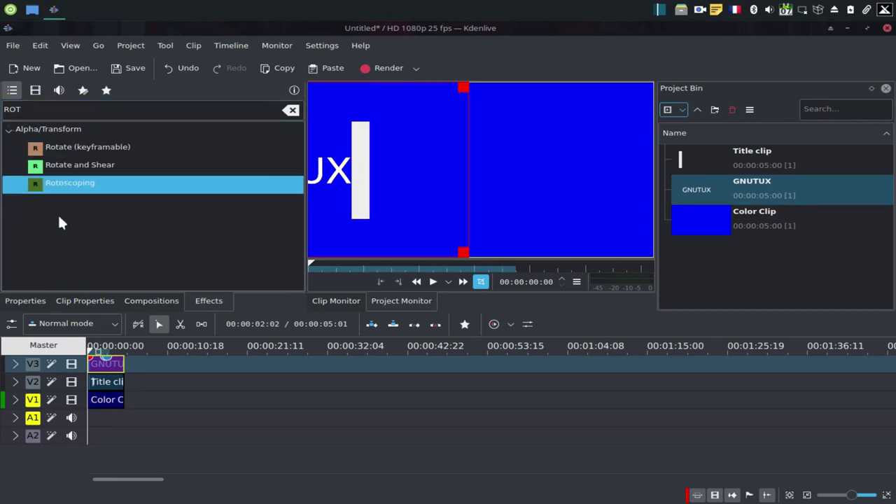
pyautogui.click(34, 300)
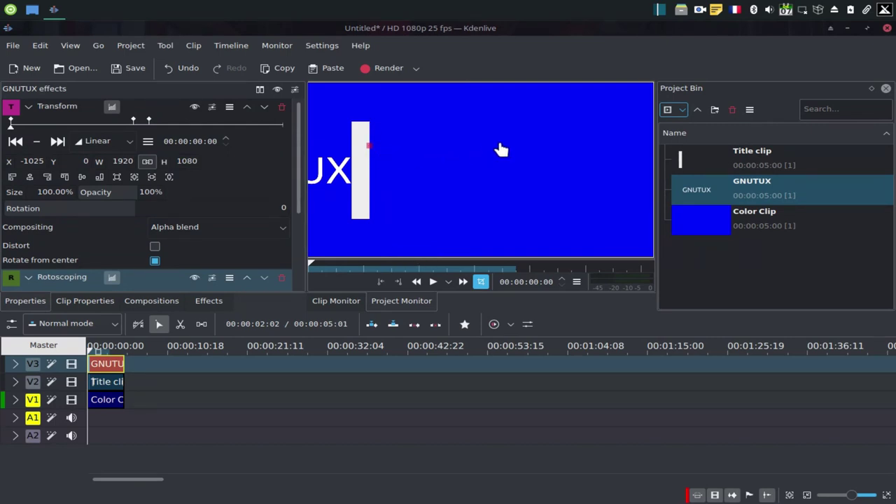
# Place the remaining corners to close a four-sided rotoscoping mask right of the white bar
pyautogui.click(536, 144)
pyautogui.click(541, 197)
pyautogui.click(369, 195)
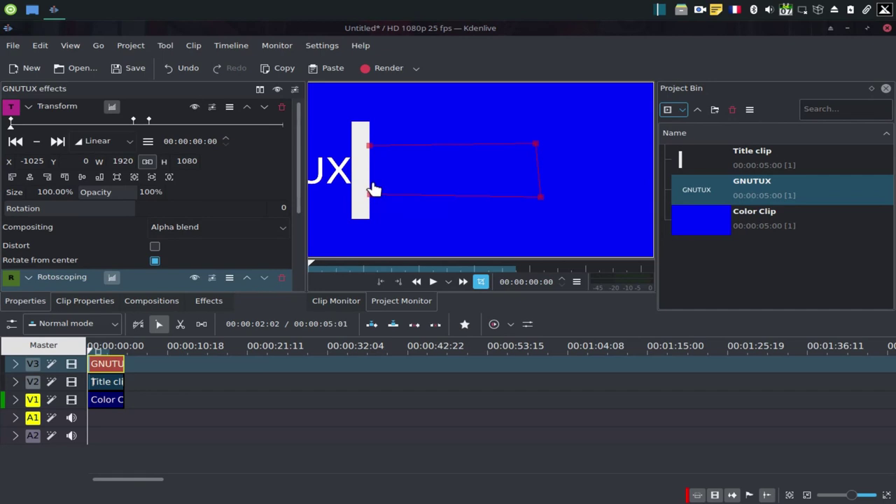
pyautogui.click(370, 146)
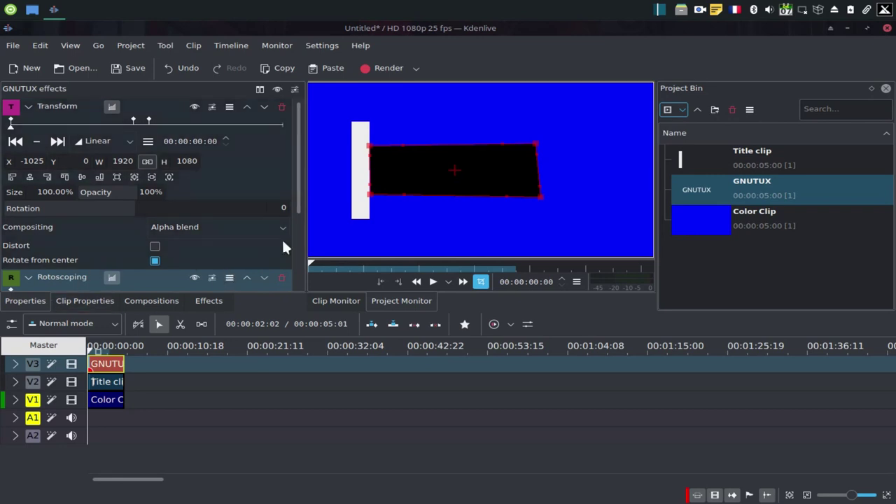
# Set the Rotoscoping Alpha Operation to Minimum
pyautogui.moveTo(301, 200); pyautogui.dragTo(300, 273)
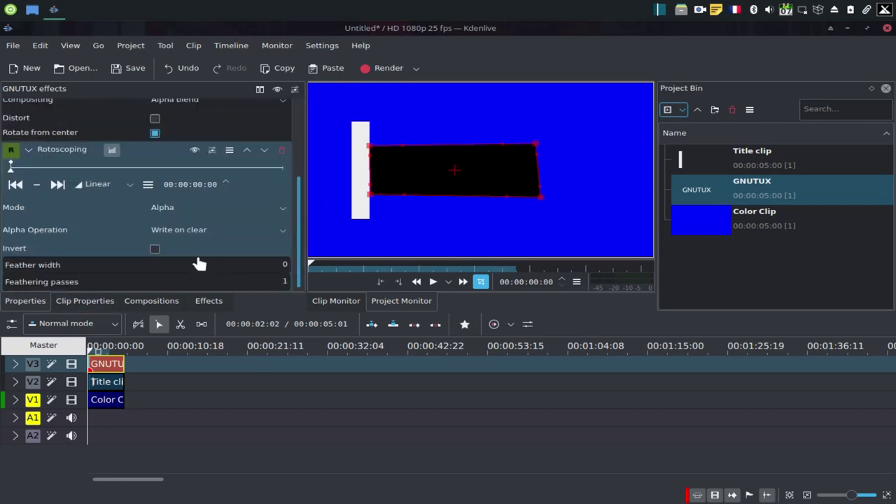
pyautogui.click(226, 231)
pyautogui.click(219, 286)
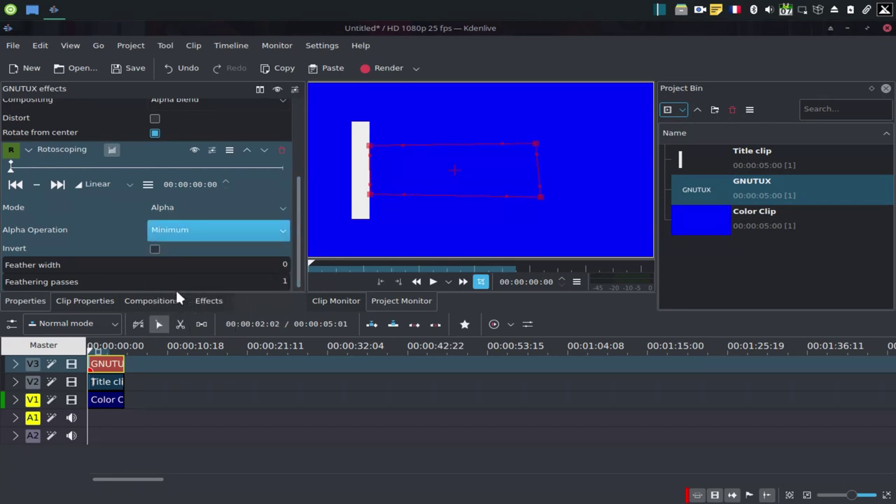
# Switch track compositing to Preview quality and play back the title animation
pyautogui.click(12, 323)
pyautogui.moveTo(28, 343)
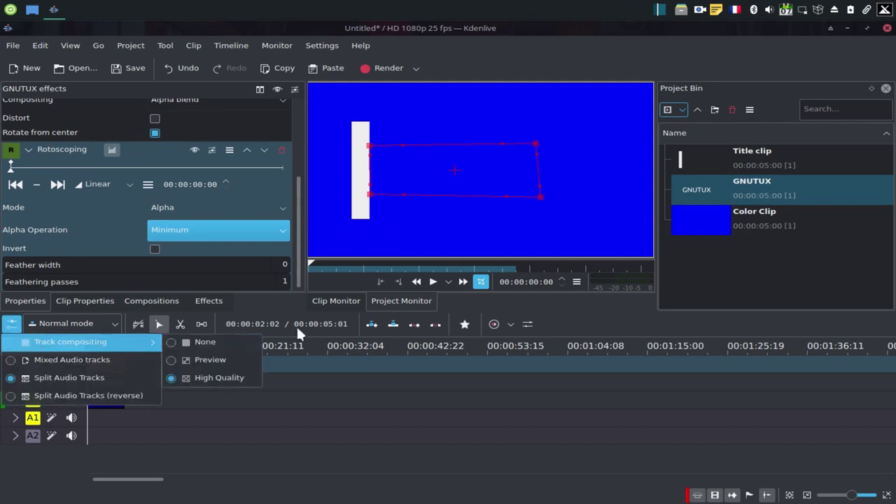
pyautogui.click(198, 362)
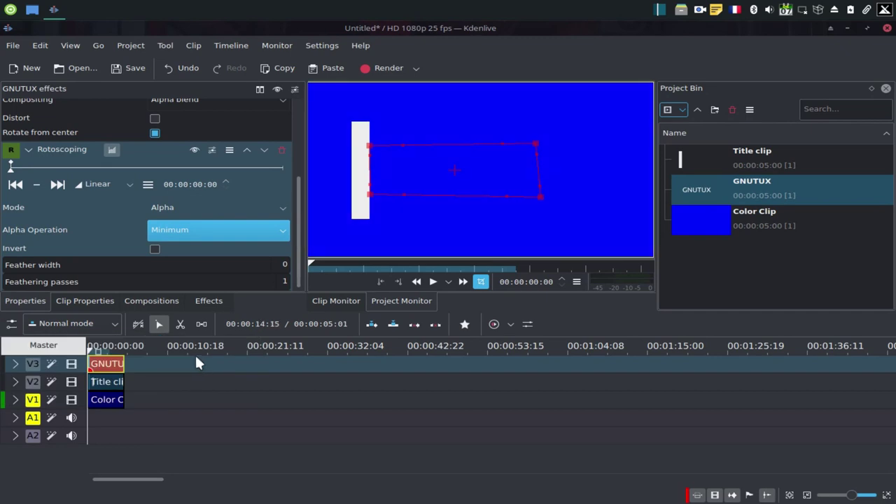
pyautogui.click(432, 283)
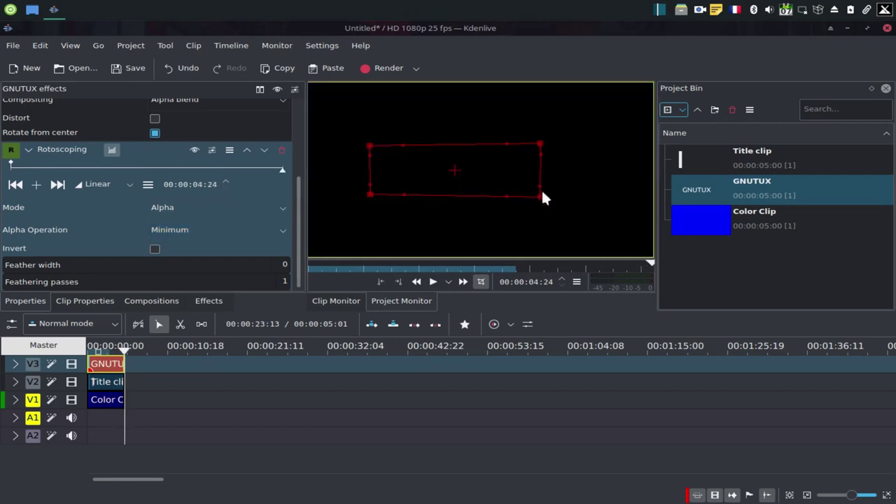
# Nudge the mask's bottom-right corner outward, then step Transform keyframes to 00:00:02:13
pyautogui.moveTo(540, 197); pyautogui.dragTo(544, 199)
pyautogui.click(124, 354)
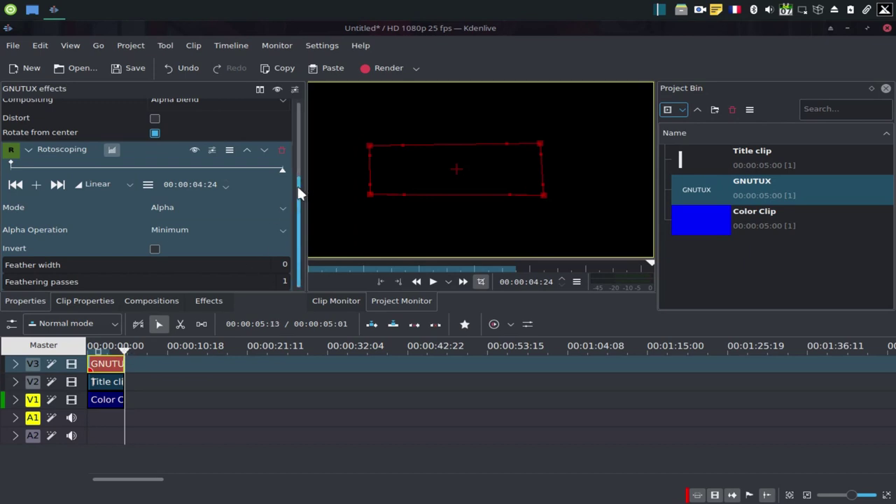
pyautogui.click(114, 350)
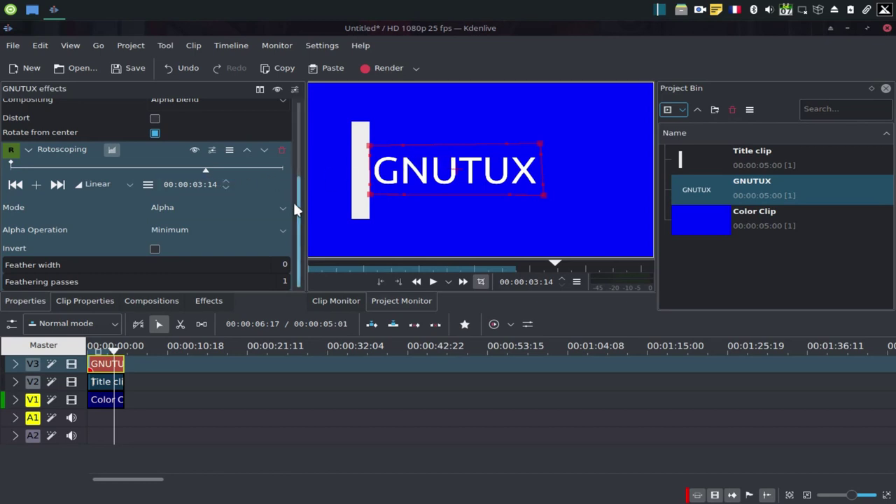
pyautogui.moveTo(297, 204); pyautogui.dragTo(304, 97)
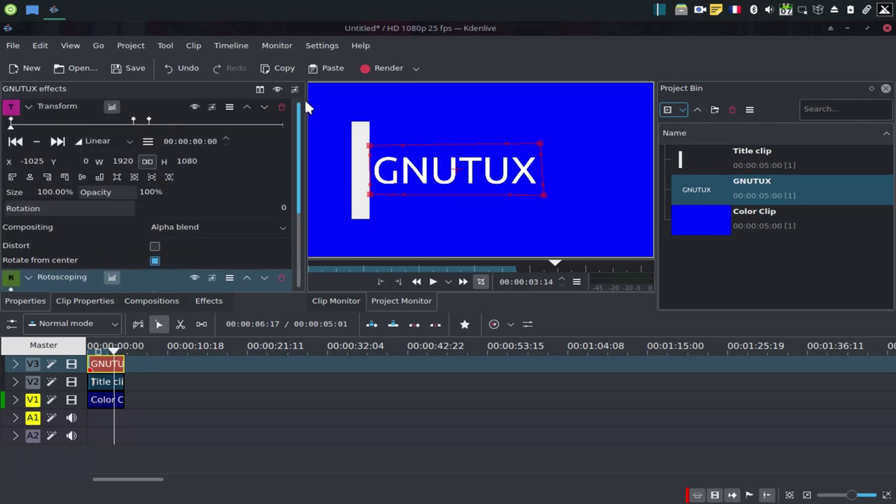
pyautogui.click(60, 138)
pyautogui.click(62, 137)
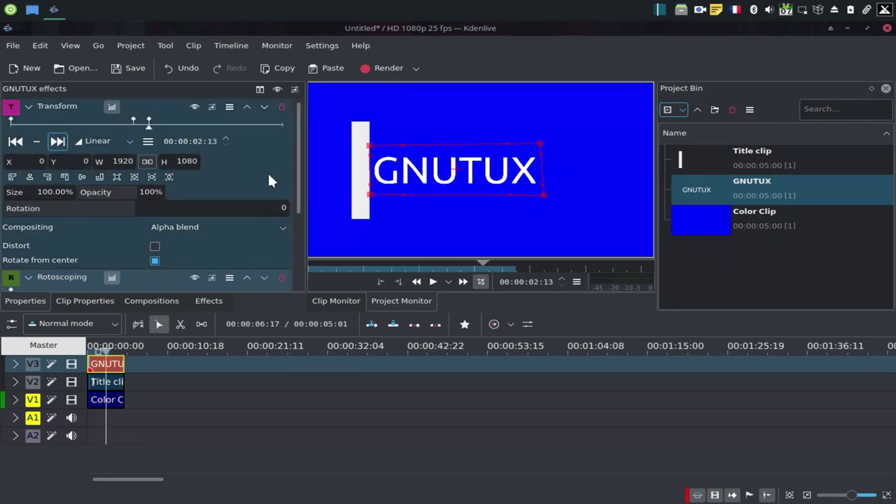
pyautogui.moveTo(298, 174)
pyautogui.mouseDown()
pyautogui.moveTo(296, 208)
pyautogui.moveTo(291, 194)
pyautogui.mouseUp()
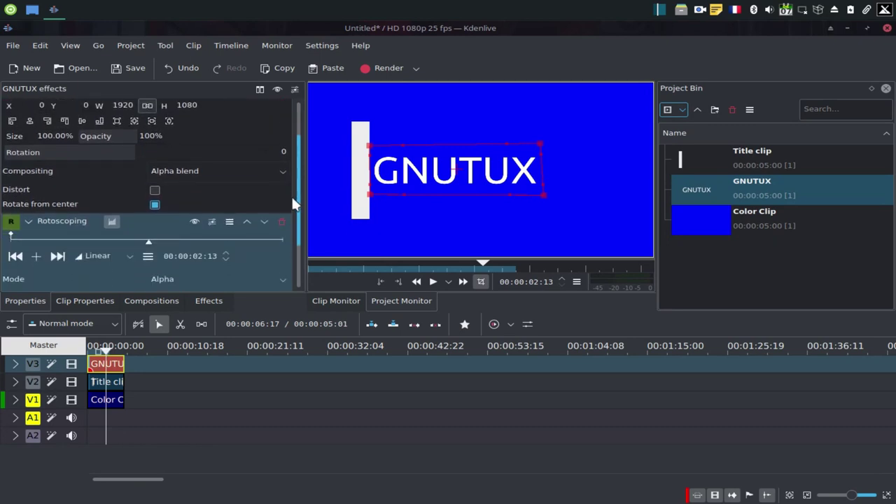
# Add a Rotoscoping keyframe at 00:00:02:13, then return to the previous keyframe at 00:00:02:06
pyautogui.click(39, 256)
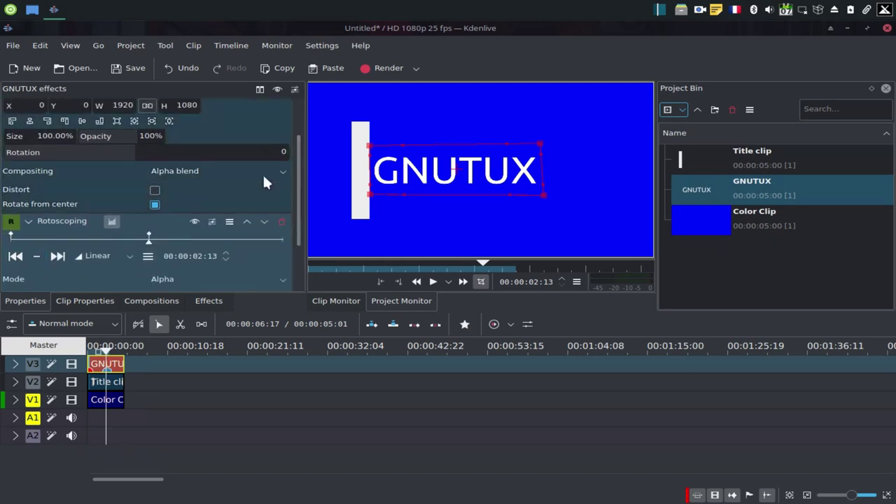
pyautogui.moveTo(298, 178); pyautogui.dragTo(293, 106)
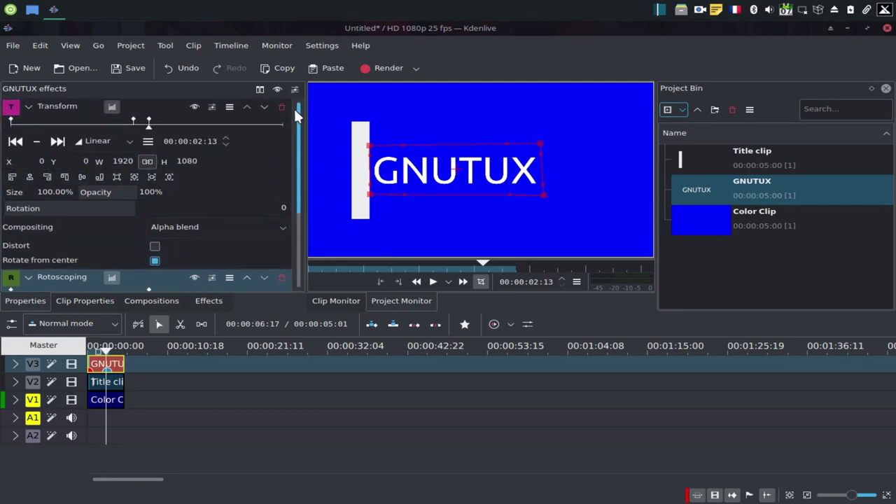
pyautogui.click(15, 142)
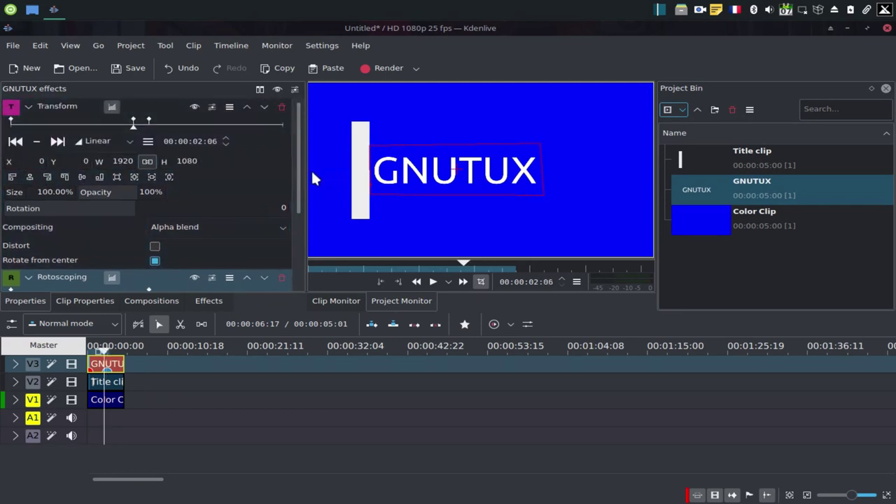
pyautogui.moveTo(299, 176); pyautogui.dragTo(304, 246)
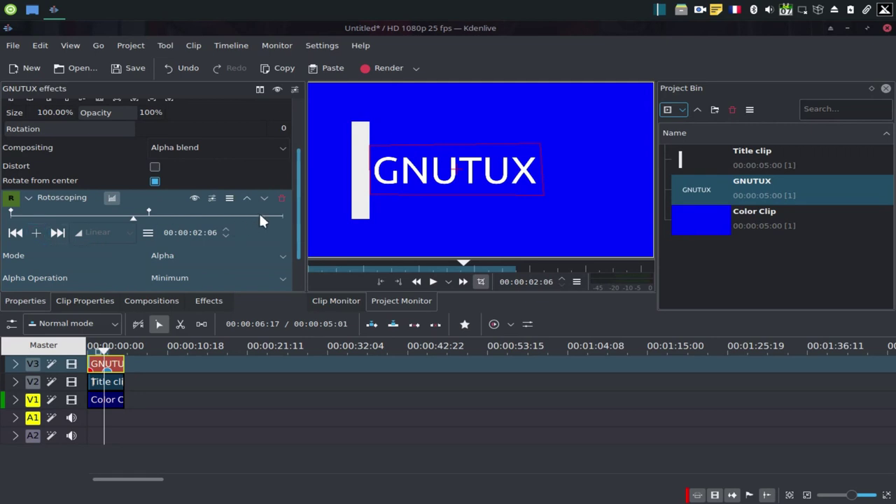
# Add a mask keyframe at 00:00:04:14 and slide the mask right past the GNUTUX title
pyautogui.moveTo(271, 216); pyautogui.dragTo(261, 216)
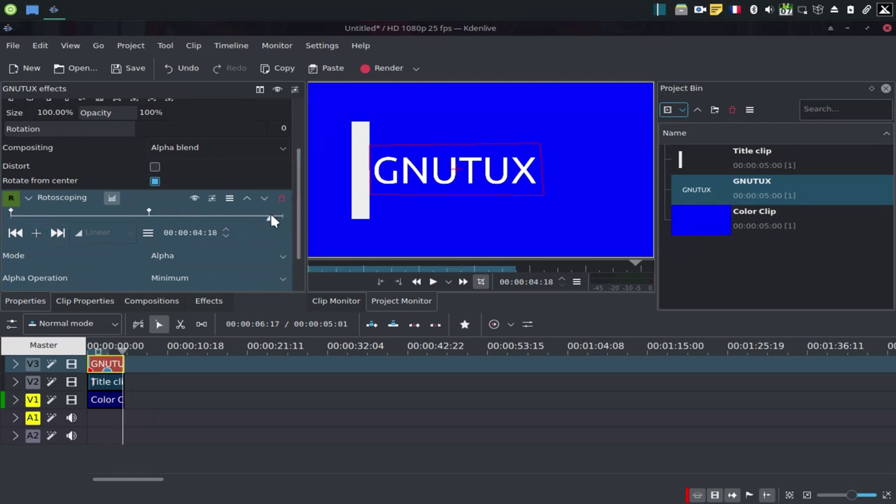
pyautogui.click(36, 229)
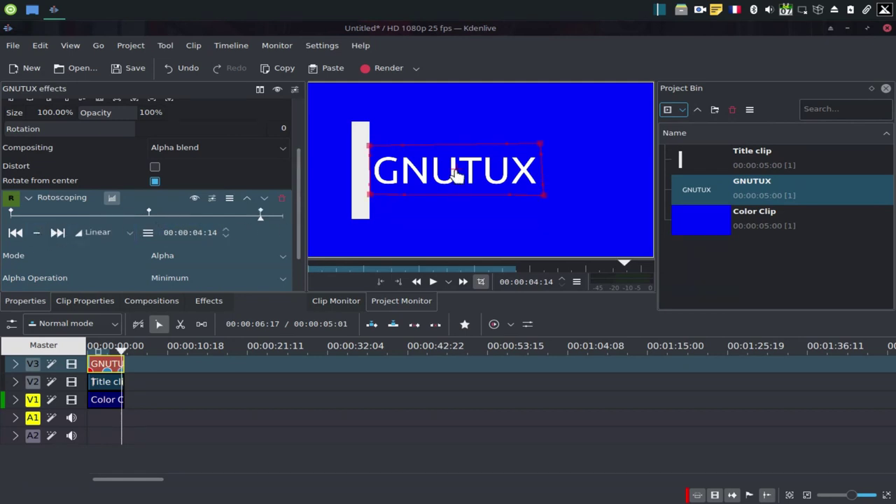
pyautogui.moveTo(455, 175); pyautogui.dragTo(625, 172)
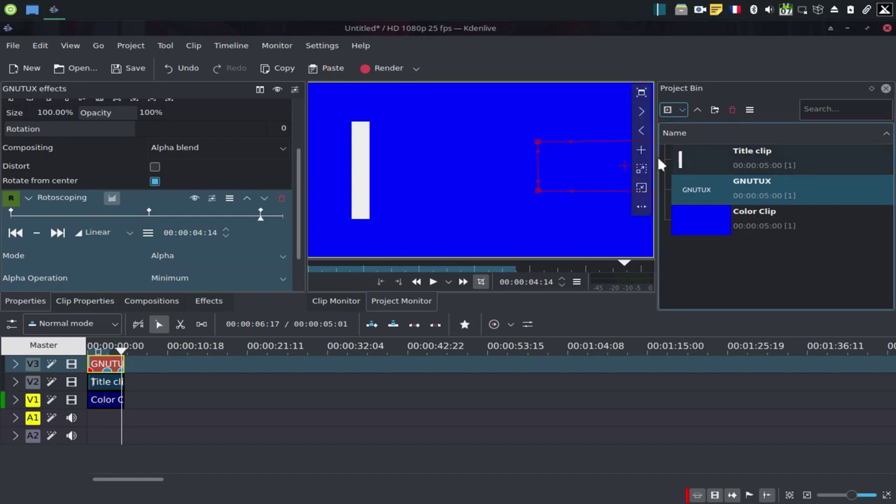
pyautogui.moveTo(622, 170)
pyautogui.mouseDown()
pyautogui.moveTo(629, 163)
pyautogui.moveTo(632, 171)
pyautogui.mouseUp()
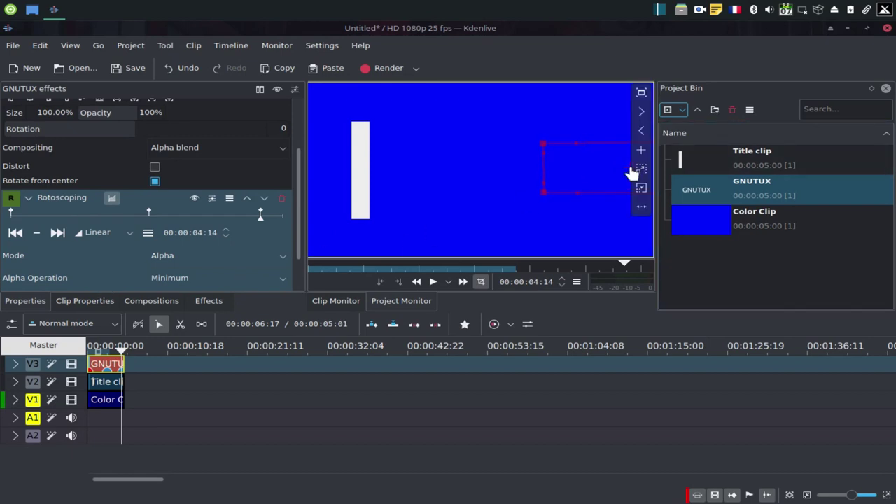
# Apply the Transform effect, found by searching 'TRANS', to the white-bar Title clip on V2
pyautogui.click(105, 382)
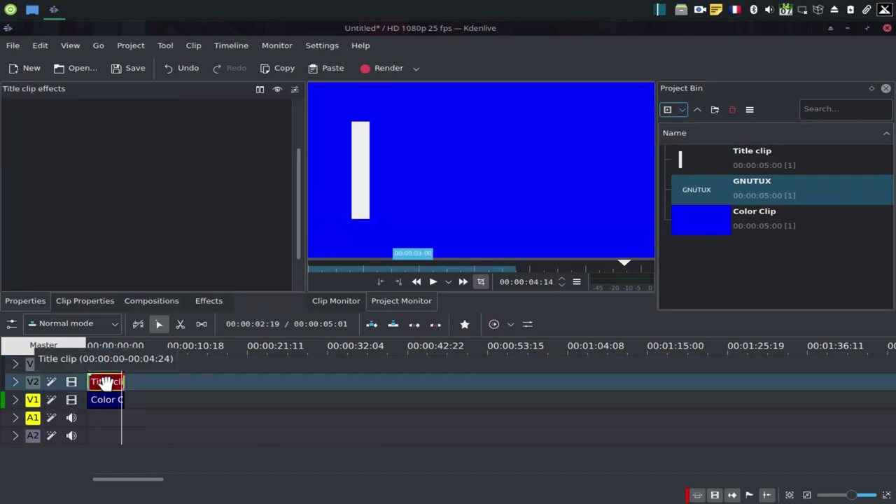
pyautogui.rightClick(107, 381)
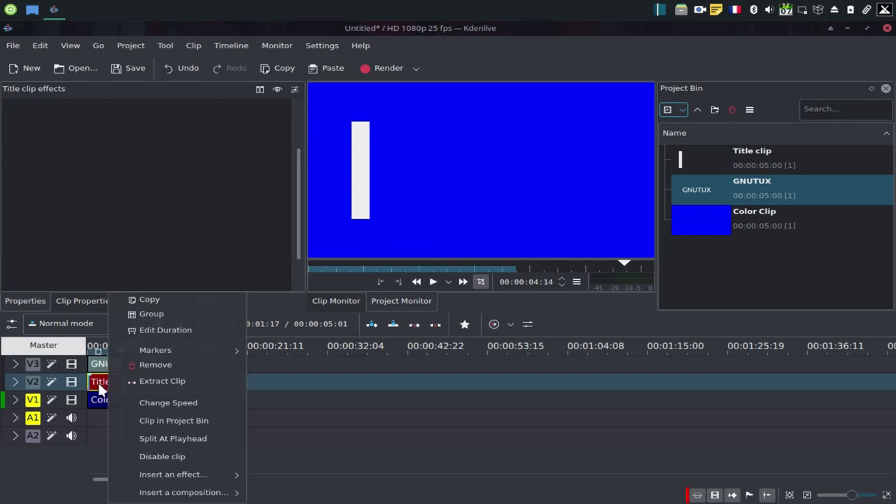
pyautogui.click(174, 309)
pyautogui.click(202, 301)
pyautogui.doubleClick(94, 109)
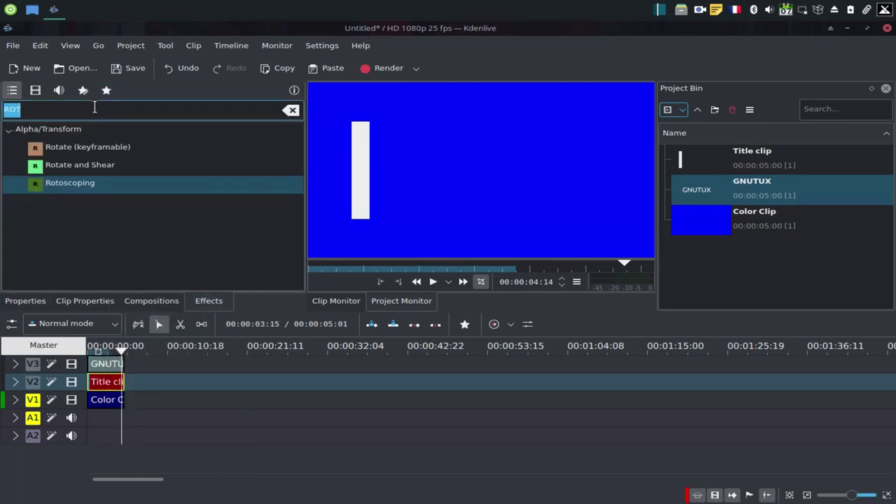
pyautogui.write('TR')
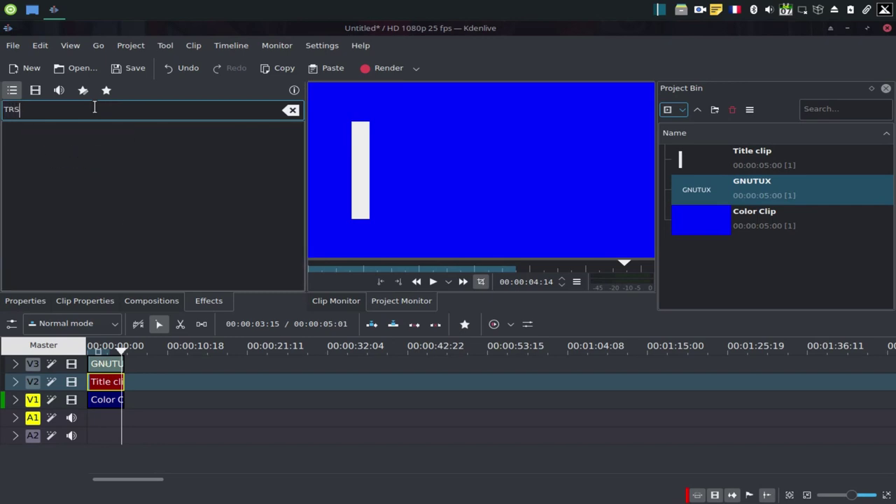
pyautogui.press('BackSpace')
pyautogui.write('RA')
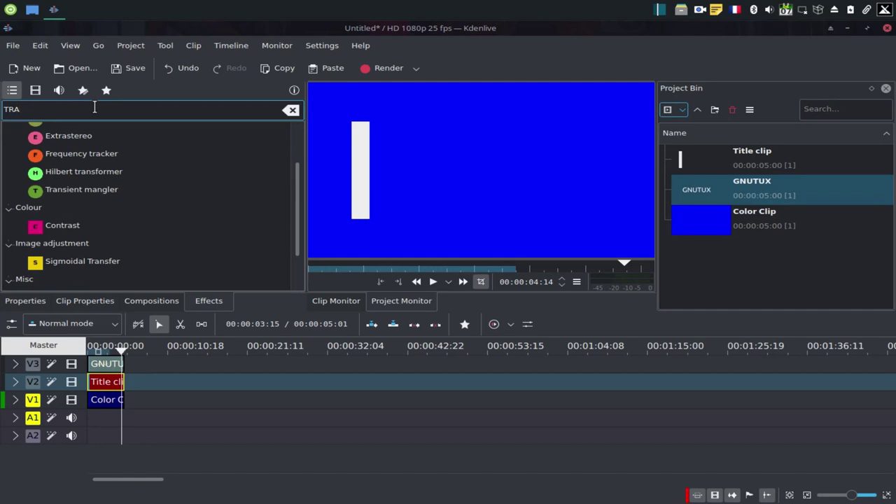
pyautogui.write('NS')
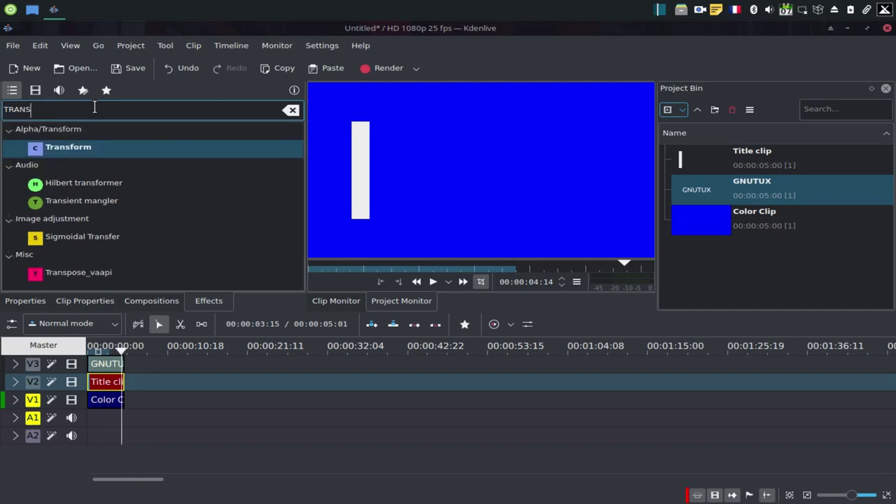
pyautogui.doubleClick(86, 146)
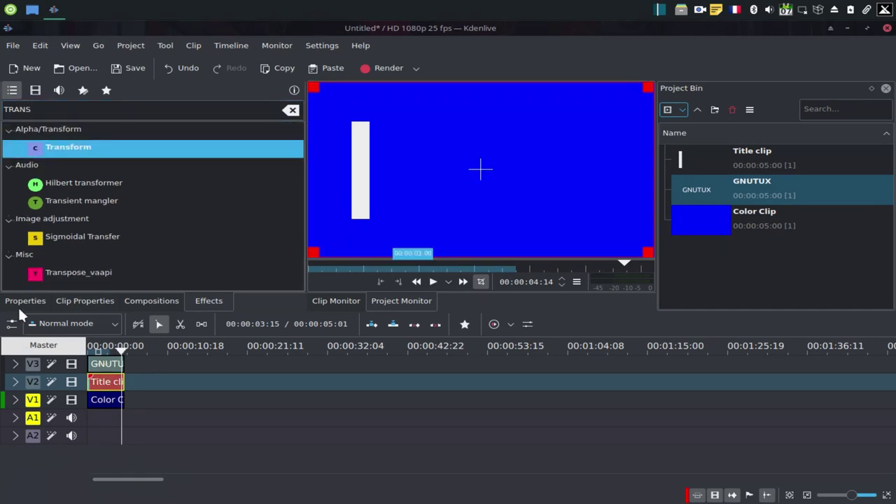
pyautogui.click(22, 302)
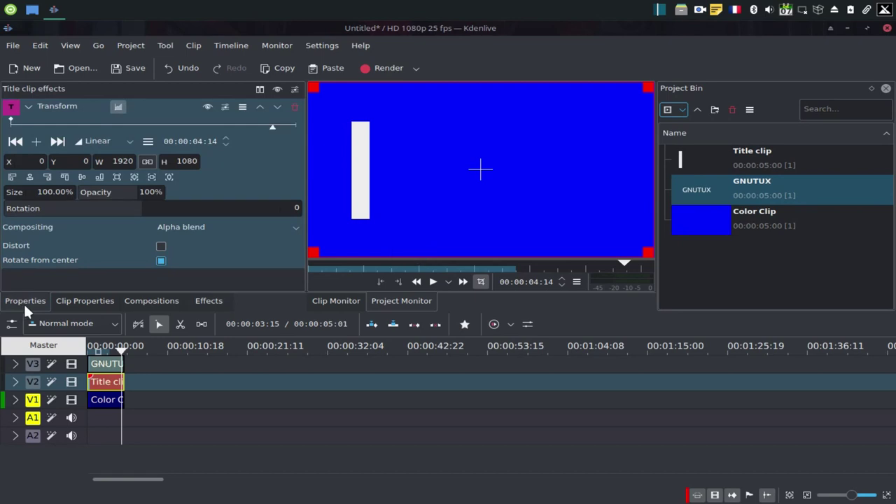
# Find GNUTUX's 00:00:02:13 keyframe and add a matching Transform keyframe on the Title clip
pyautogui.click(101, 366)
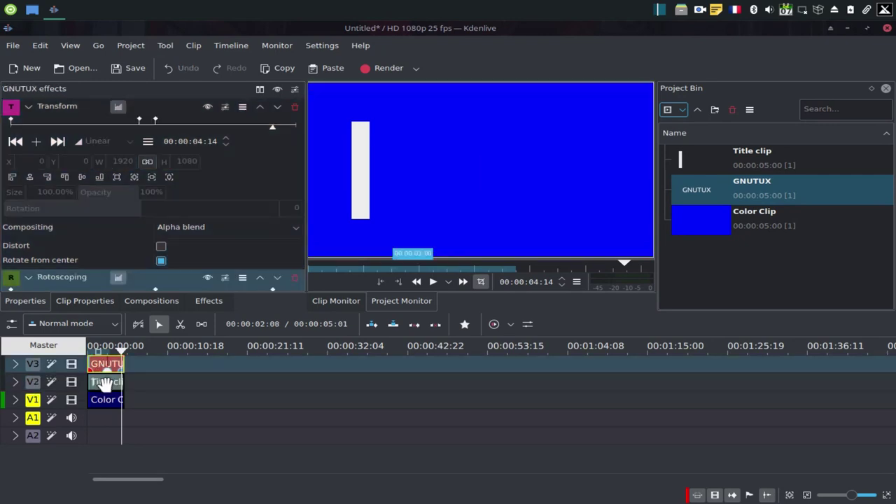
pyautogui.click(16, 141)
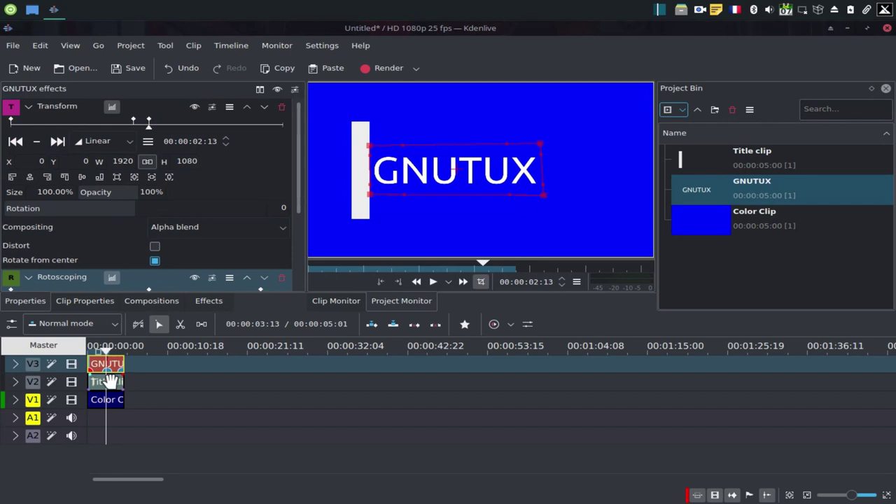
pyautogui.click(109, 382)
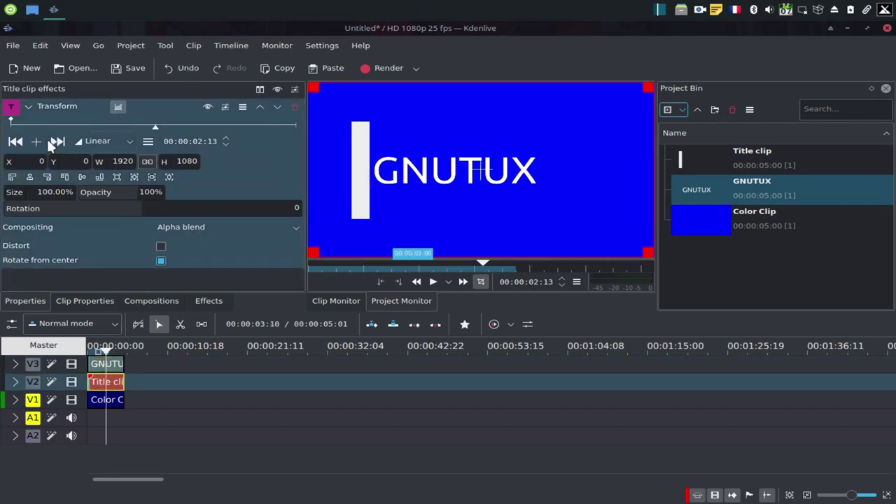
pyautogui.click(106, 350)
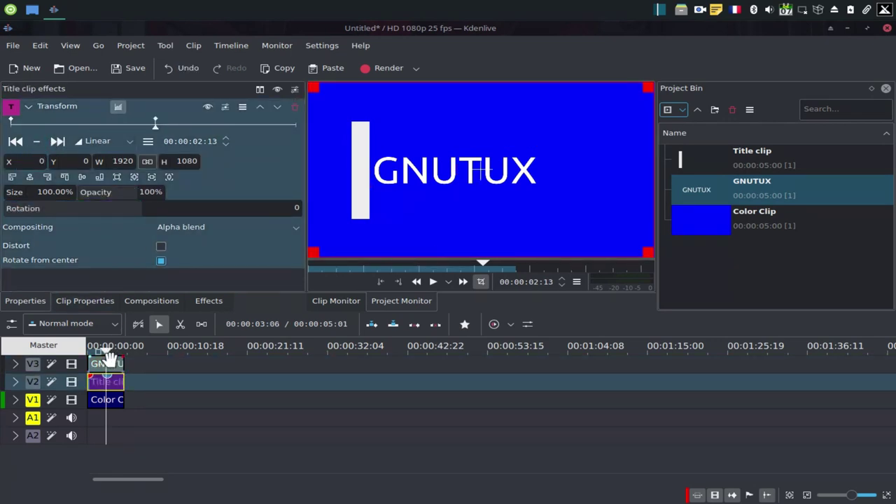
# Check GNUTUX's Rotoscoping end keyframe at 00:00:04:14, then reselect the white-bar Title clip
pyautogui.press('Up')
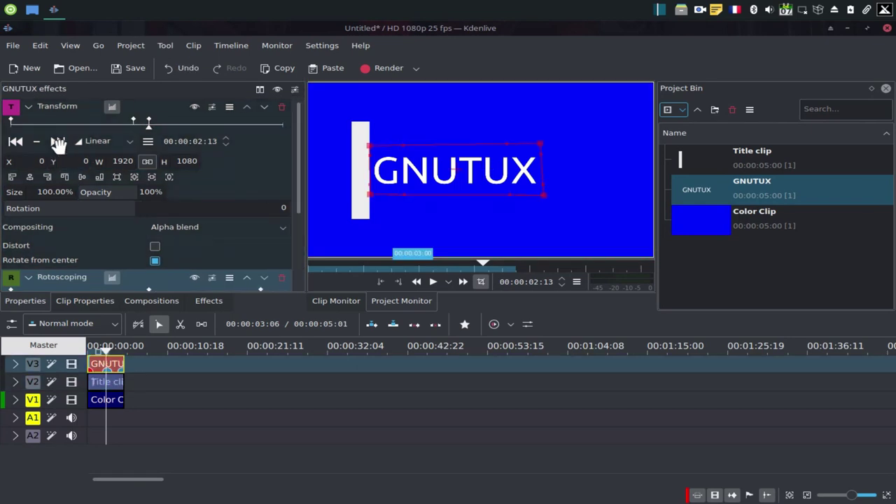
pyautogui.moveTo(299, 195); pyautogui.dragTo(304, 262)
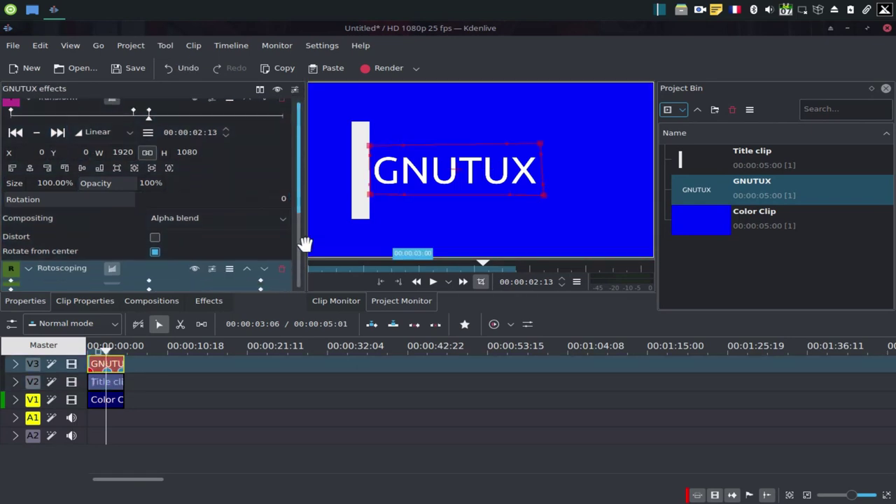
pyautogui.click(58, 190)
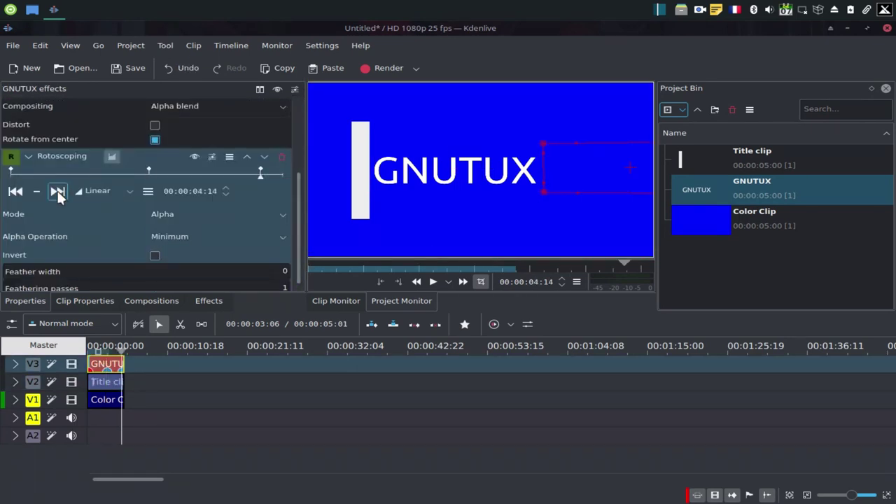
pyautogui.click(97, 382)
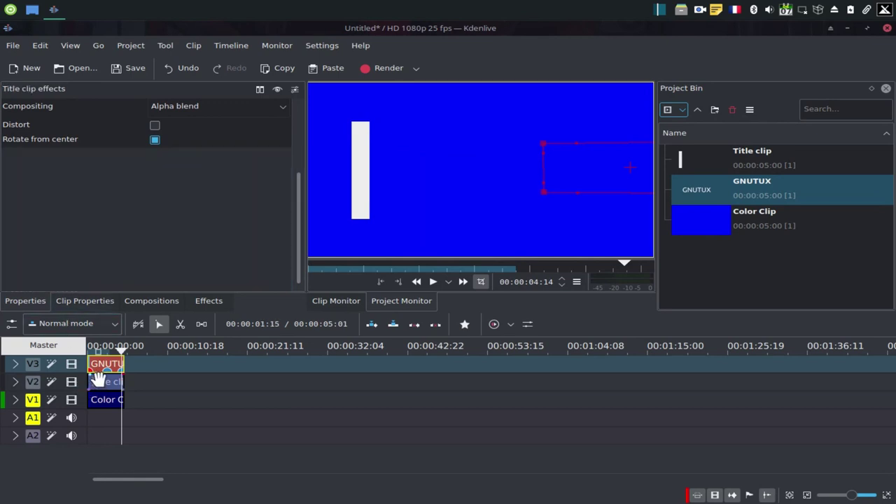
# Keyframe the white bar at 00:00:04:14, moved right to X 1139, Y 0
pyautogui.click(37, 142)
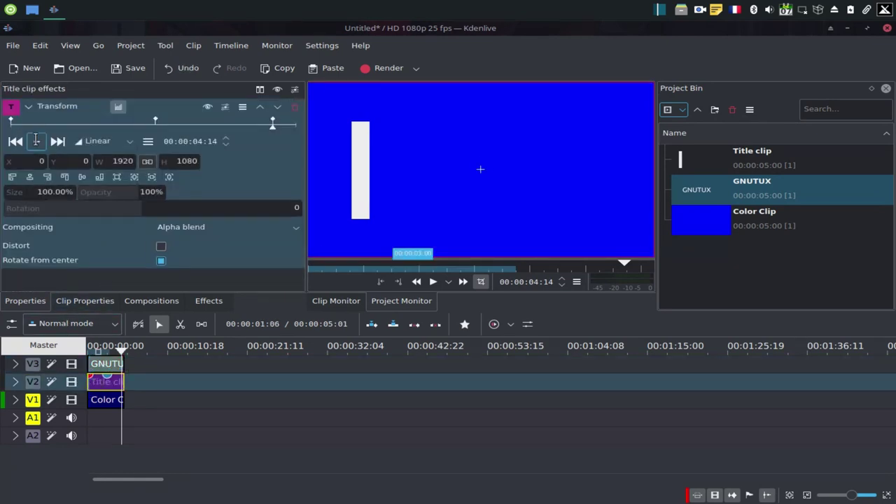
pyautogui.click(42, 162)
pyautogui.write('0')
pyautogui.press('Return')
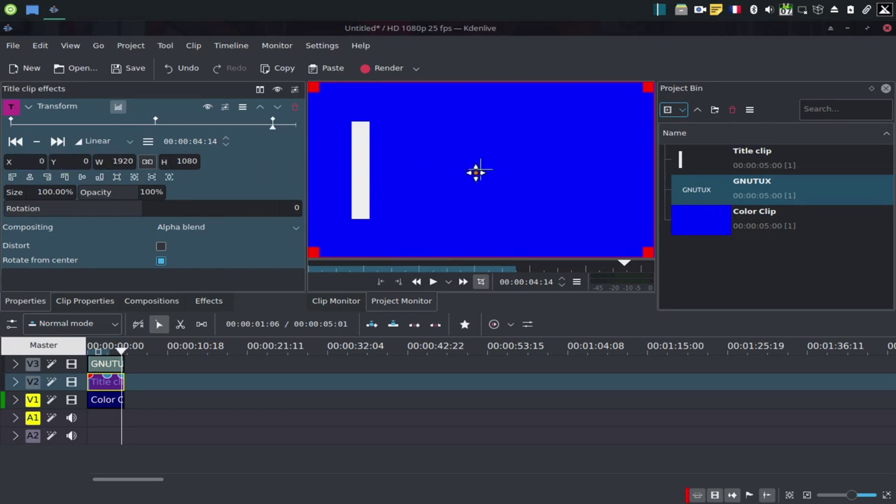
pyautogui.moveTo(476, 171); pyautogui.dragTo(681, 172)
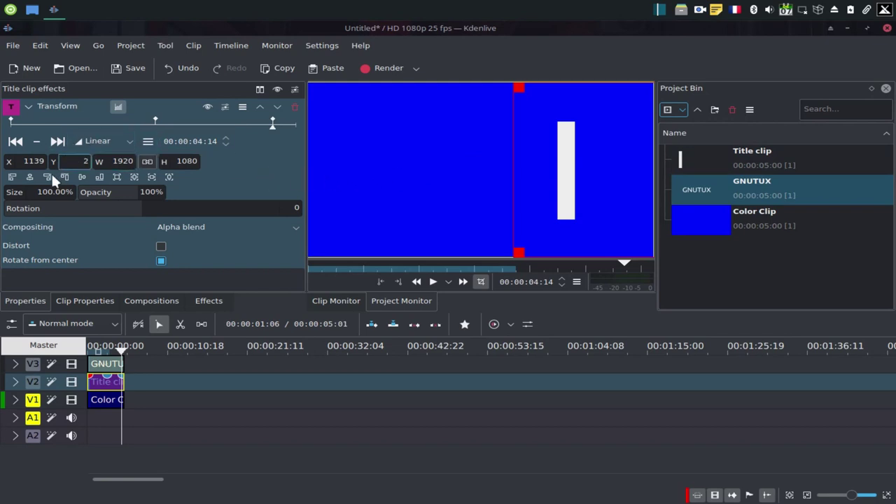
pyautogui.click(83, 176)
# Rewind the timeline to the start and play the intro preview
pyautogui.click(110, 405)
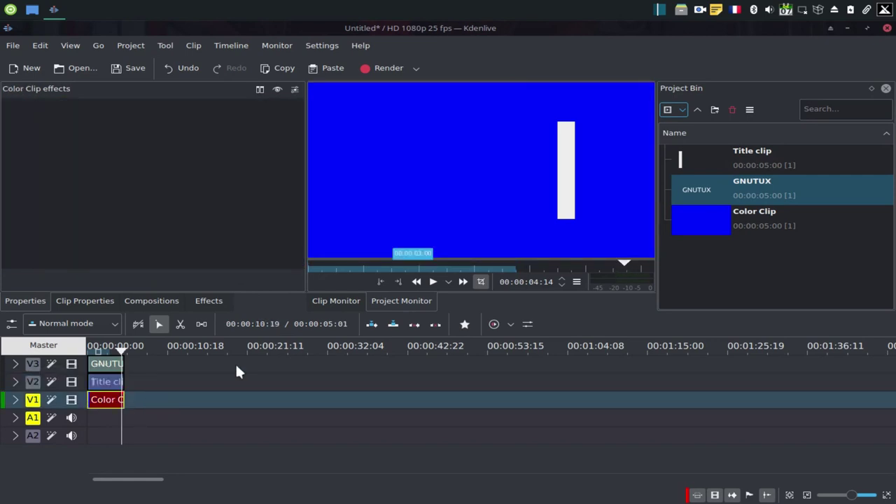
pyautogui.moveTo(123, 356); pyautogui.dragTo(41, 360)
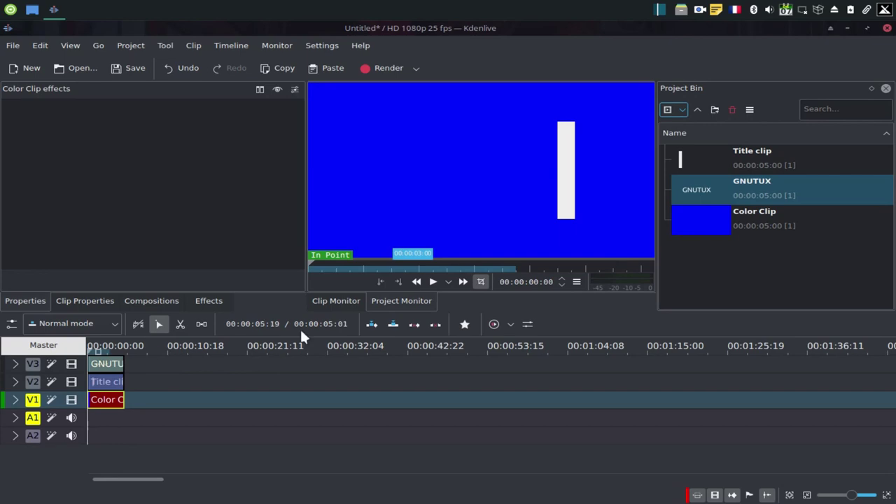
pyautogui.click(431, 281)
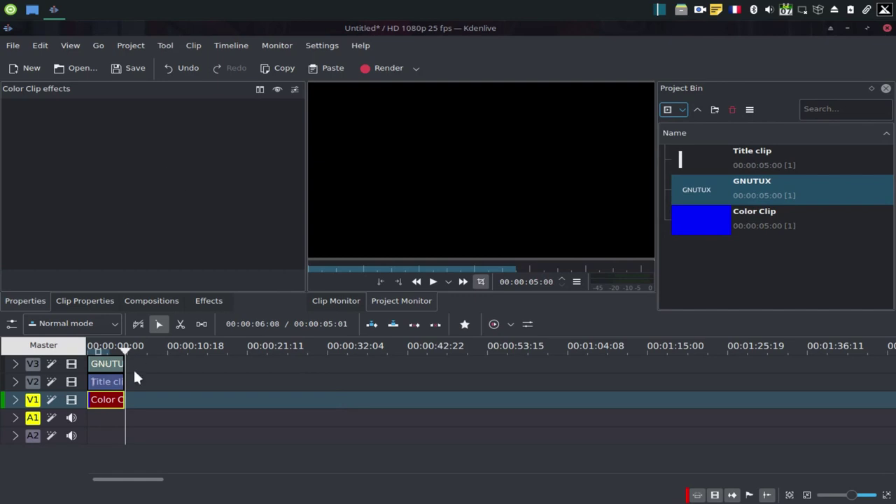
# Switch track compositing to High Quality and bring up the Rendering dialog
pyautogui.click(10, 328)
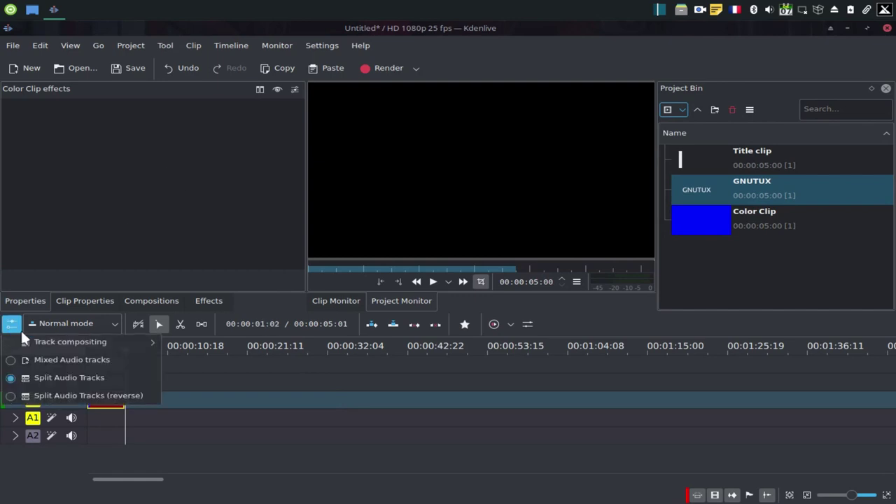
pyautogui.moveTo(31, 337)
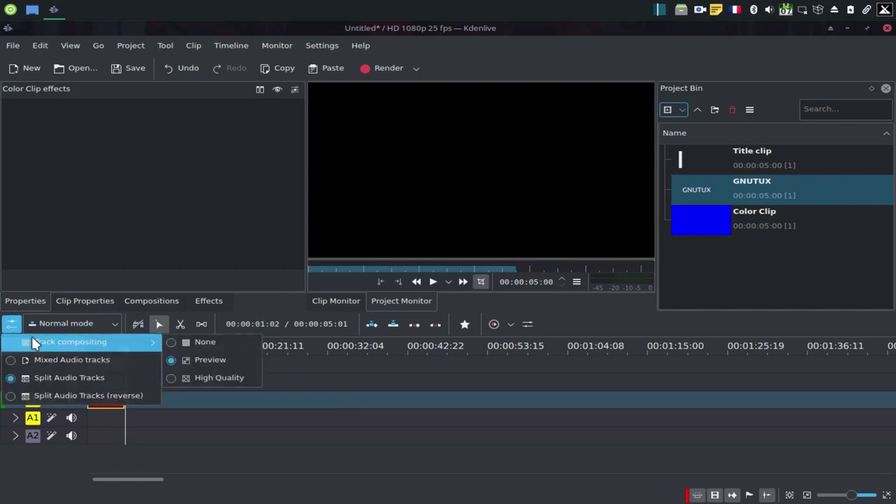
pyautogui.click(220, 377)
pyautogui.click(392, 66)
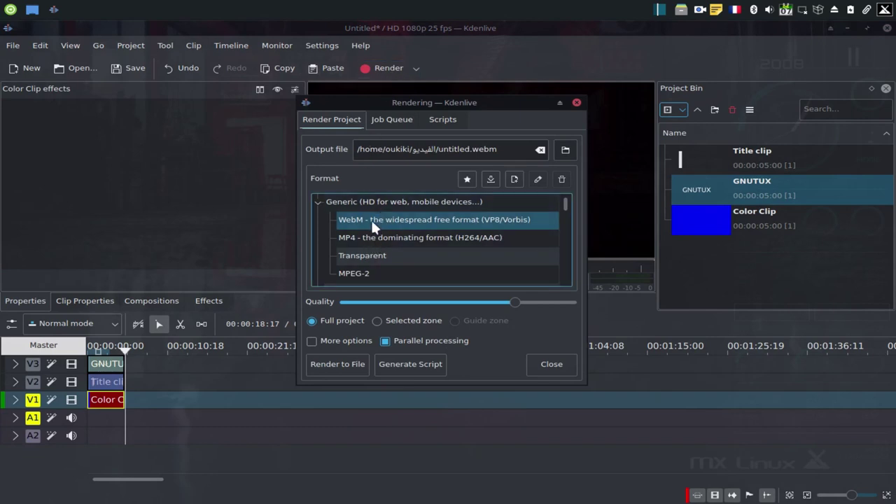
# Choose MP4 (H264/AAC) and render the full project to untitled.mp4
pyautogui.click(371, 237)
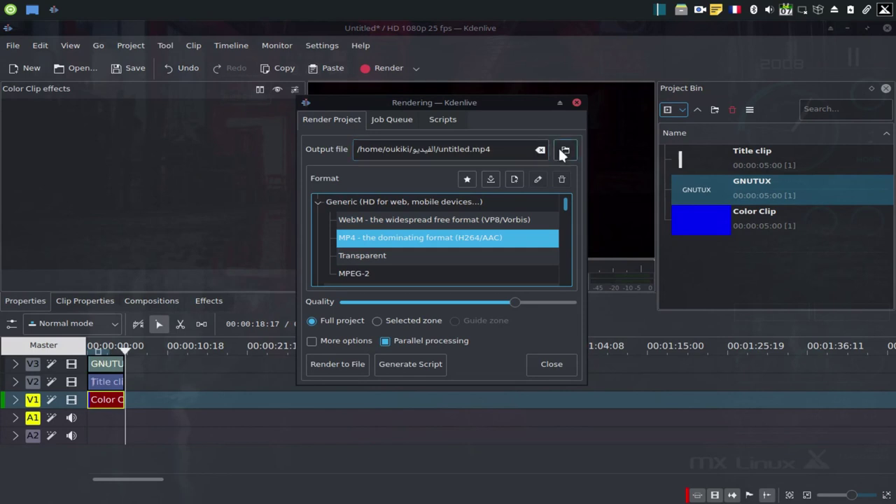
pyautogui.click(335, 364)
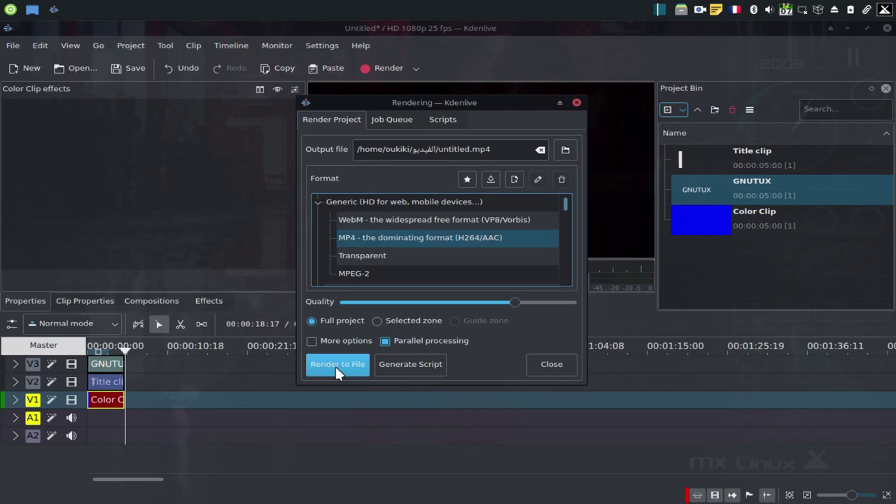